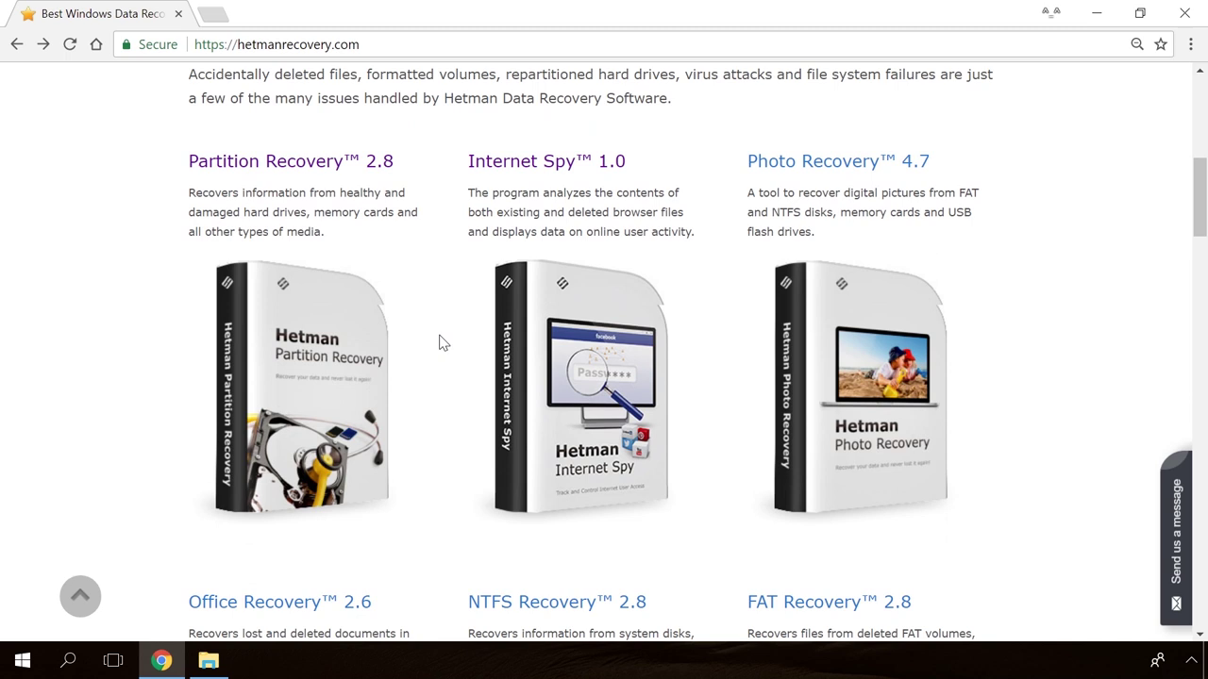
Download the Hetman Partition Recovery installer from its product page.
scroll(441, 343, "up", 11)
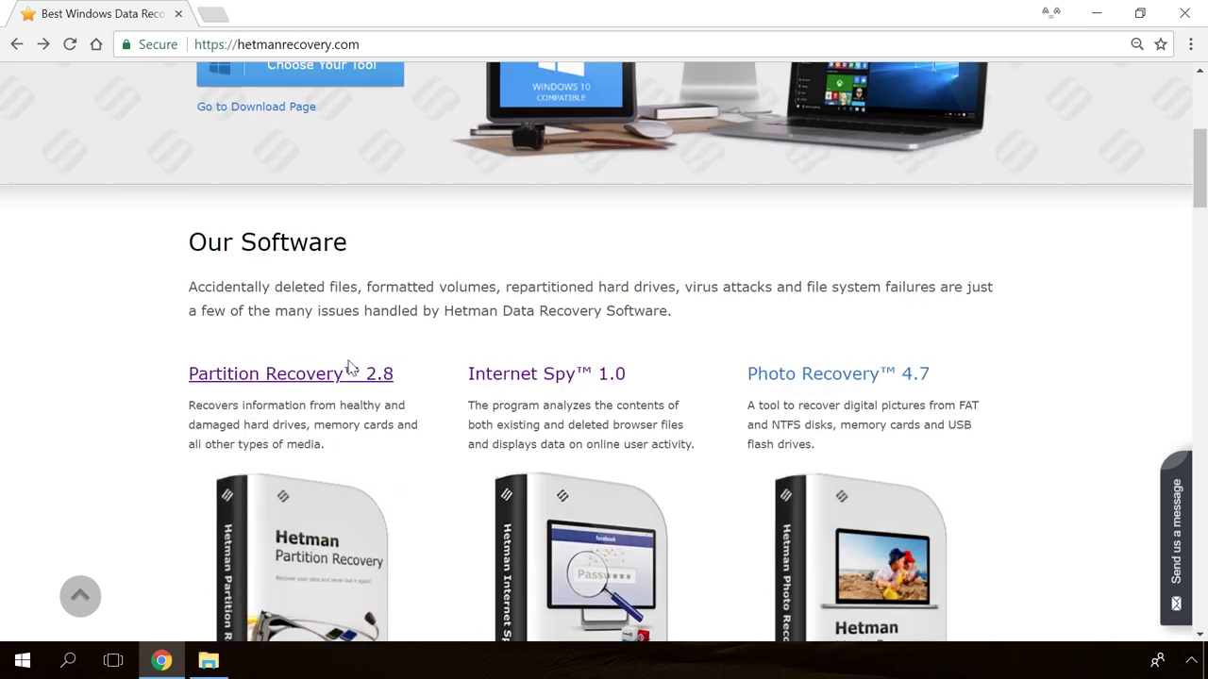
left_click(351, 370)
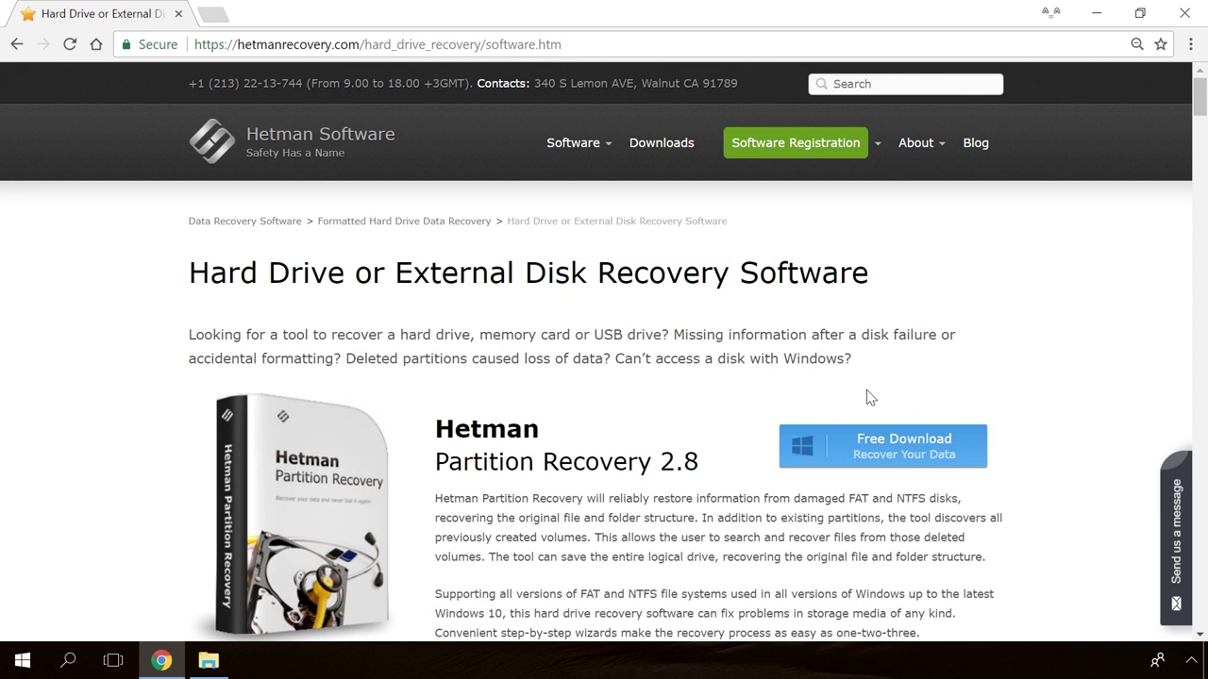
left_click(870, 449)
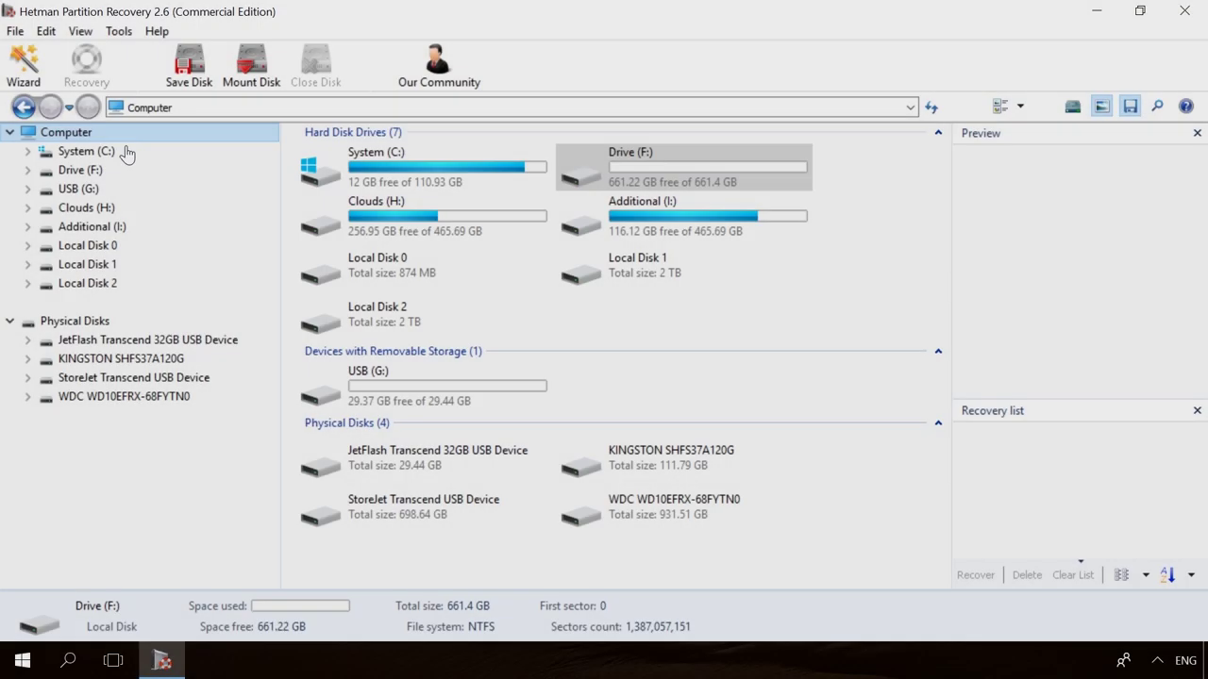
Fast-scan Drive (F:) and preview deleted files, including the 856071704.mp4 video and its details.
double_click(94, 169)
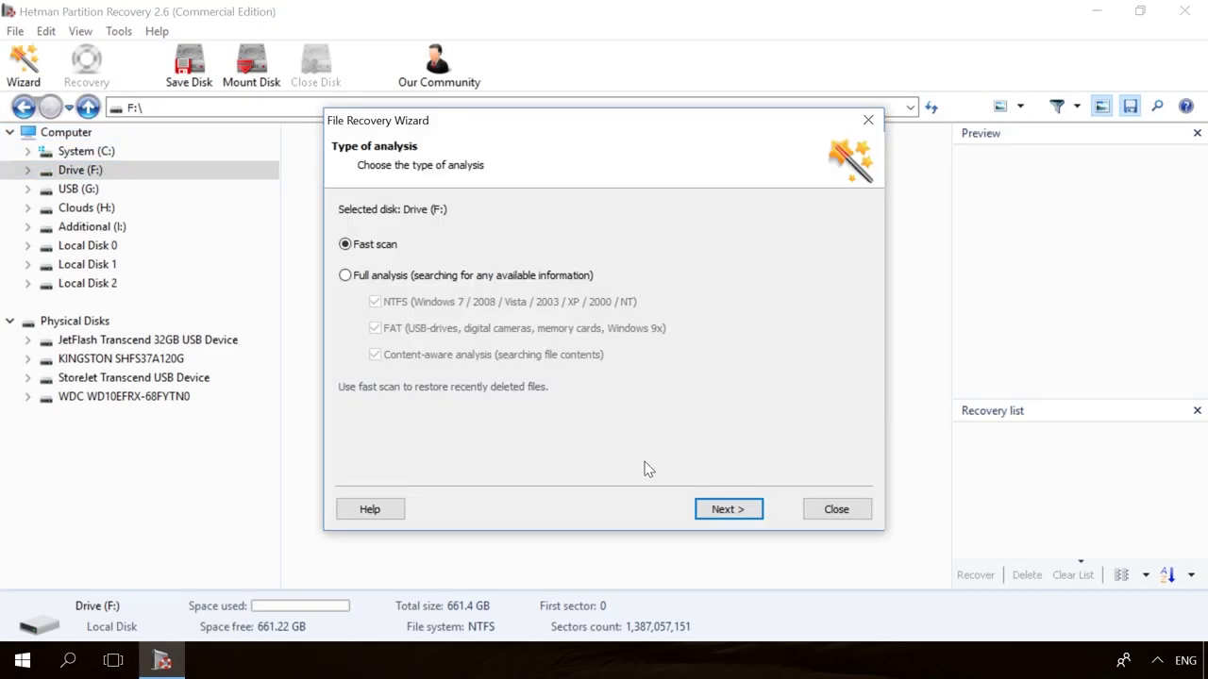
left_click(752, 512)
left_click(727, 510)
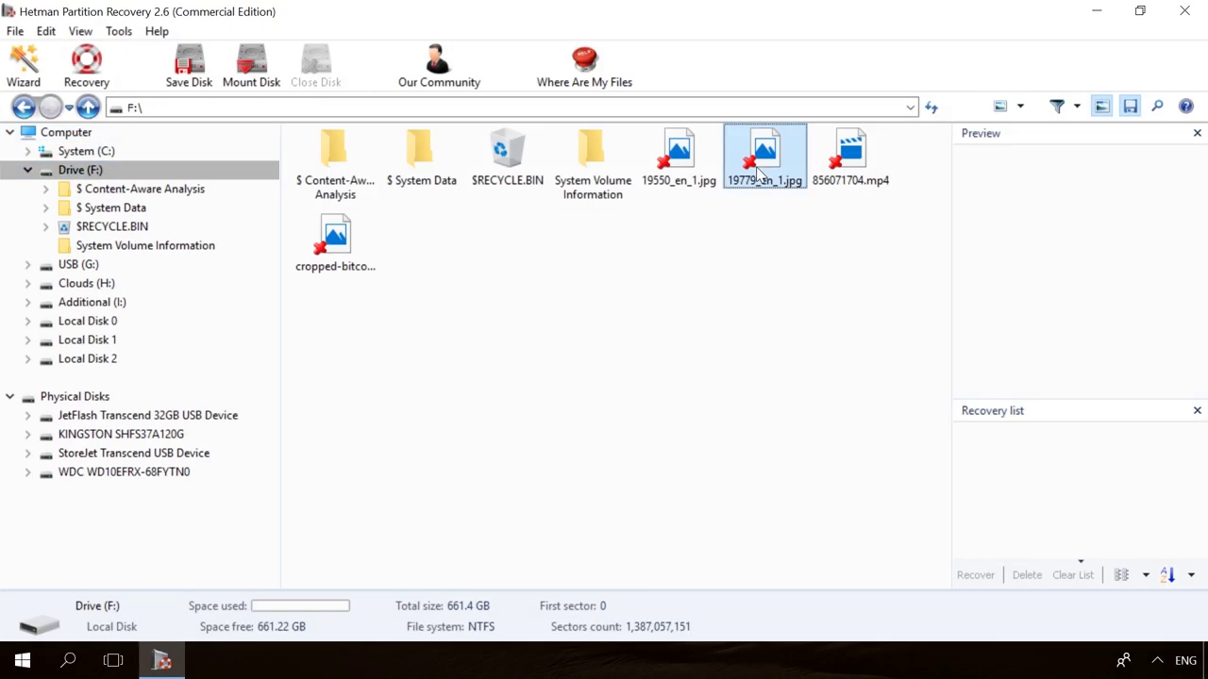
left_click(765, 156)
left_click(866, 151)
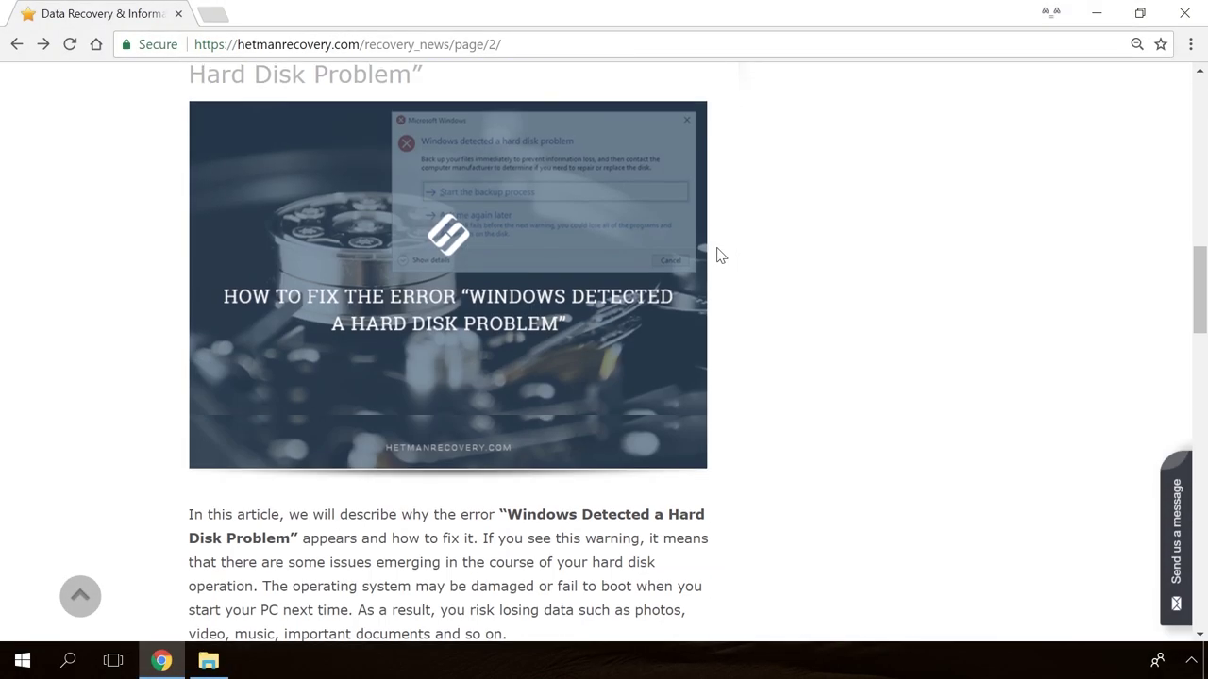
Start a contact message to the site reading 'Hello'.
scroll(717, 254, "down", 9)
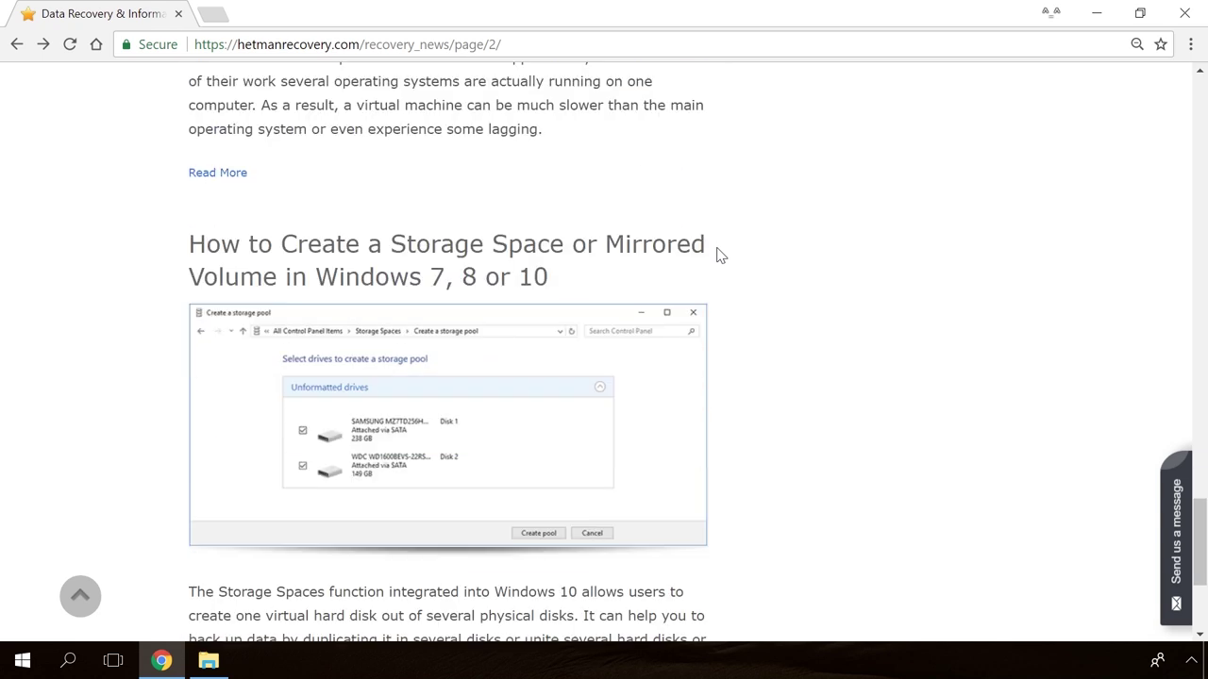
Open the 'Windows Detected a Hard Disk Problem' article from the blog.
scroll(717, 255, "up", 8)
scroll(717, 255, "up", 10)
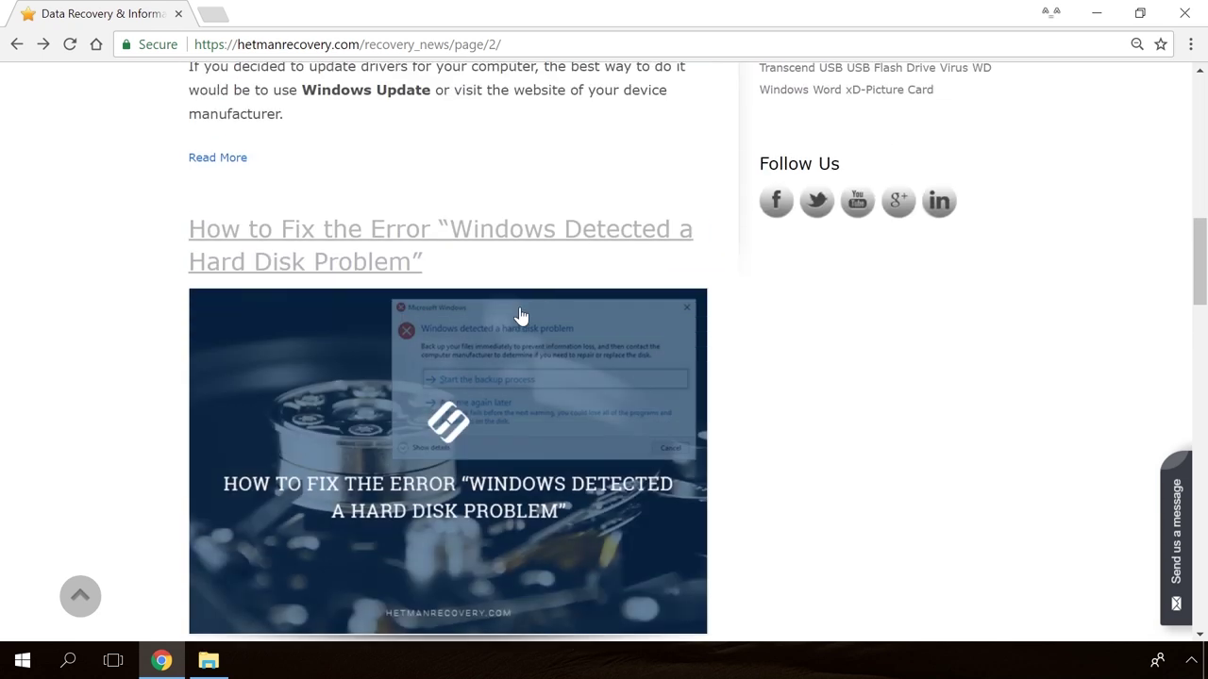
left_click(459, 336)
scroll(718, 406, "down", 14)
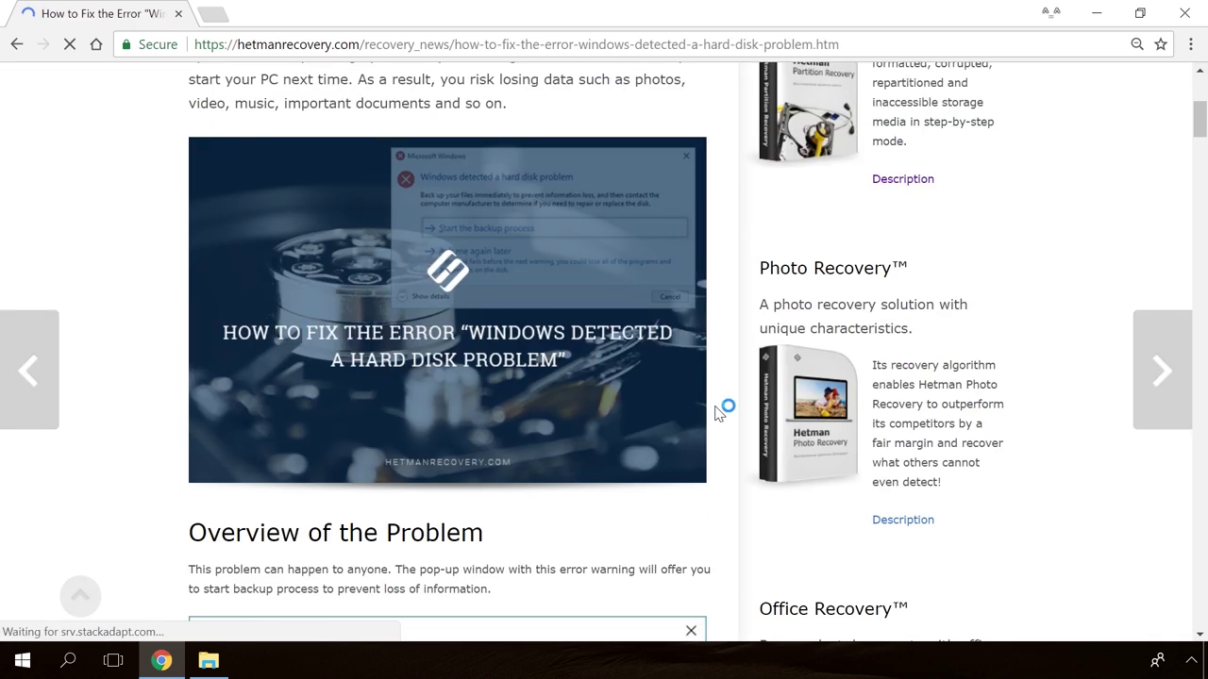
scroll(718, 411, "down", 15)
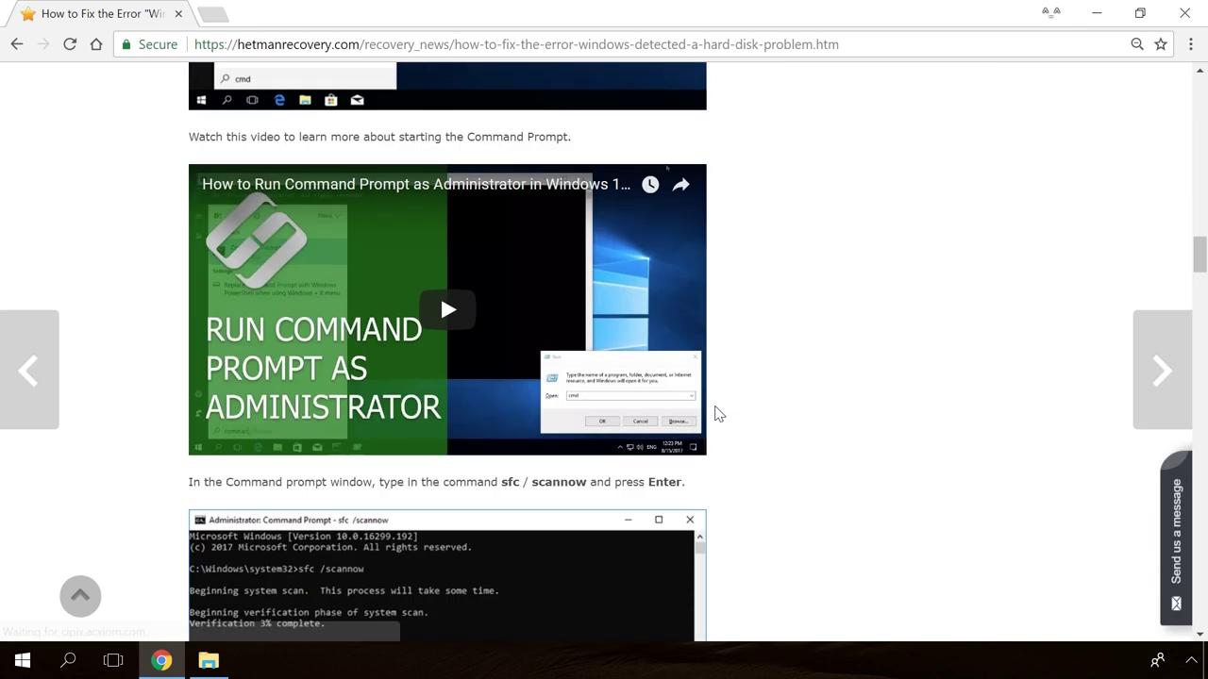
scroll(717, 410, "up", 2)
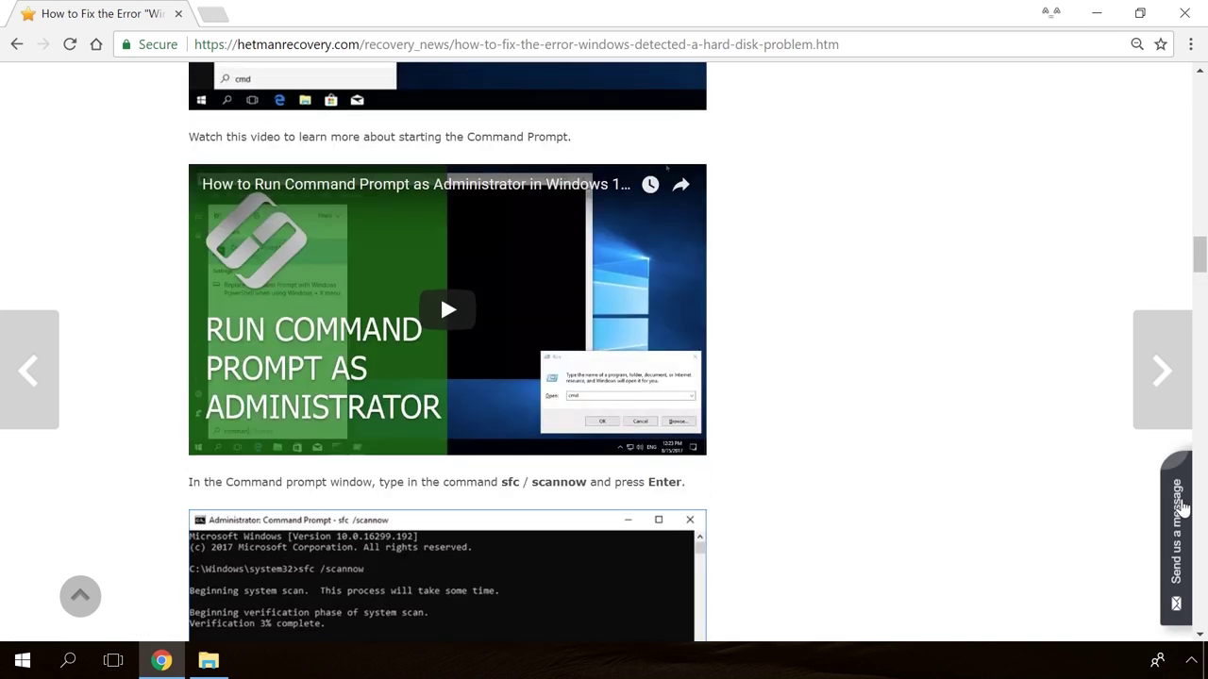
left_click(1181, 509)
type("Hell")
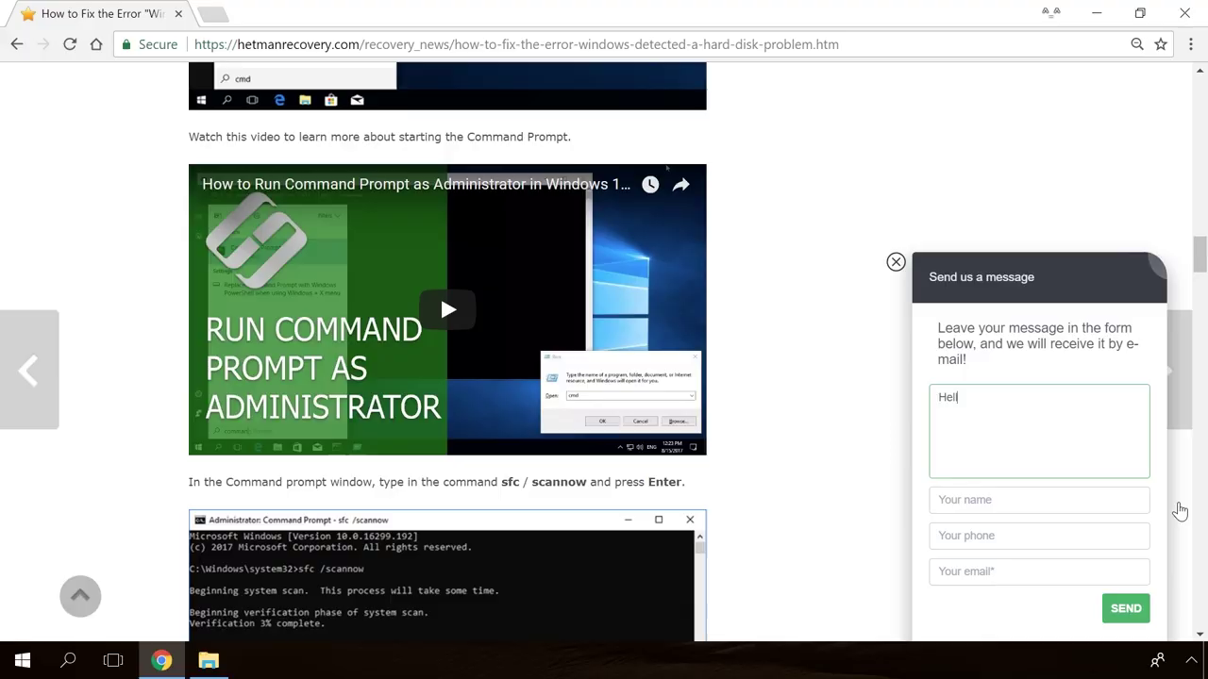
type("o")
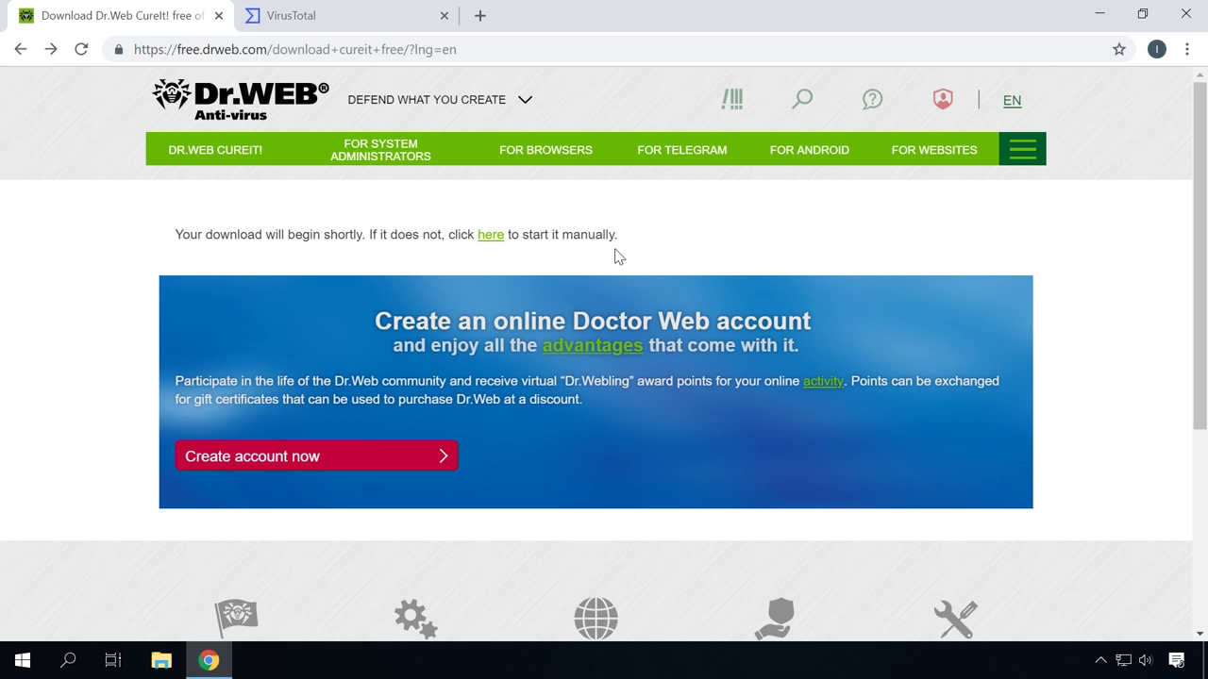
Scan the copied Dr.Web CureIt download link in VirusTotal and confirm 0/66 detections.
right_click(489, 238)
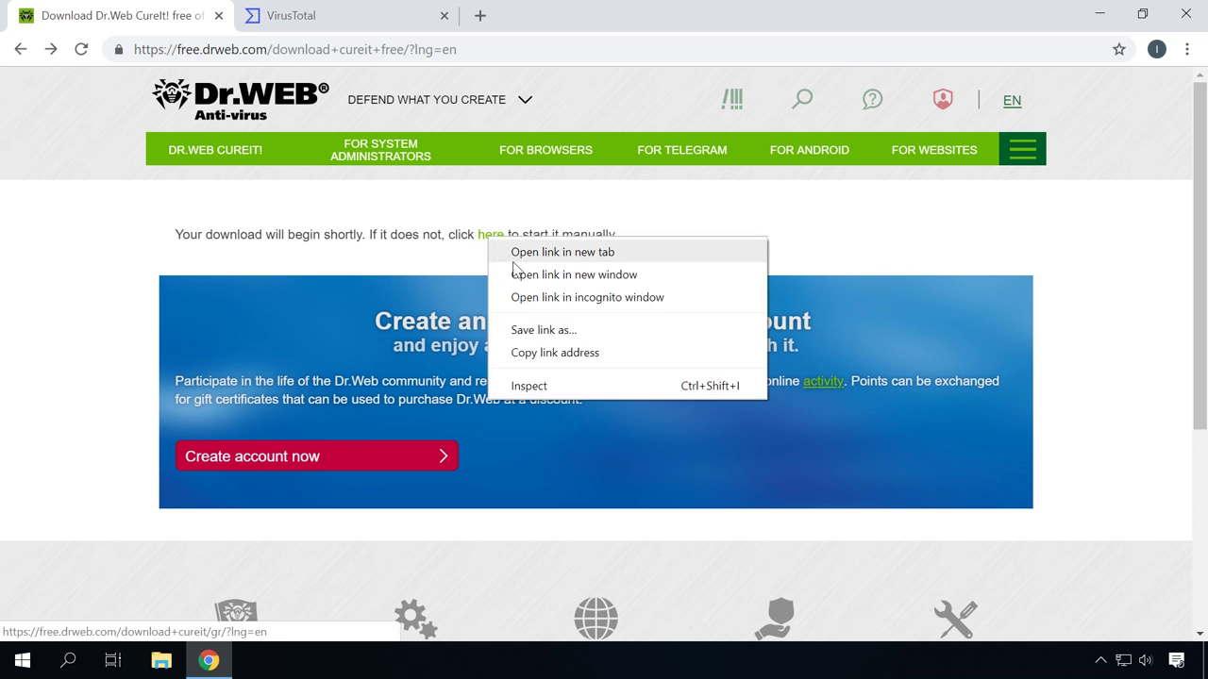
left_click(542, 353)
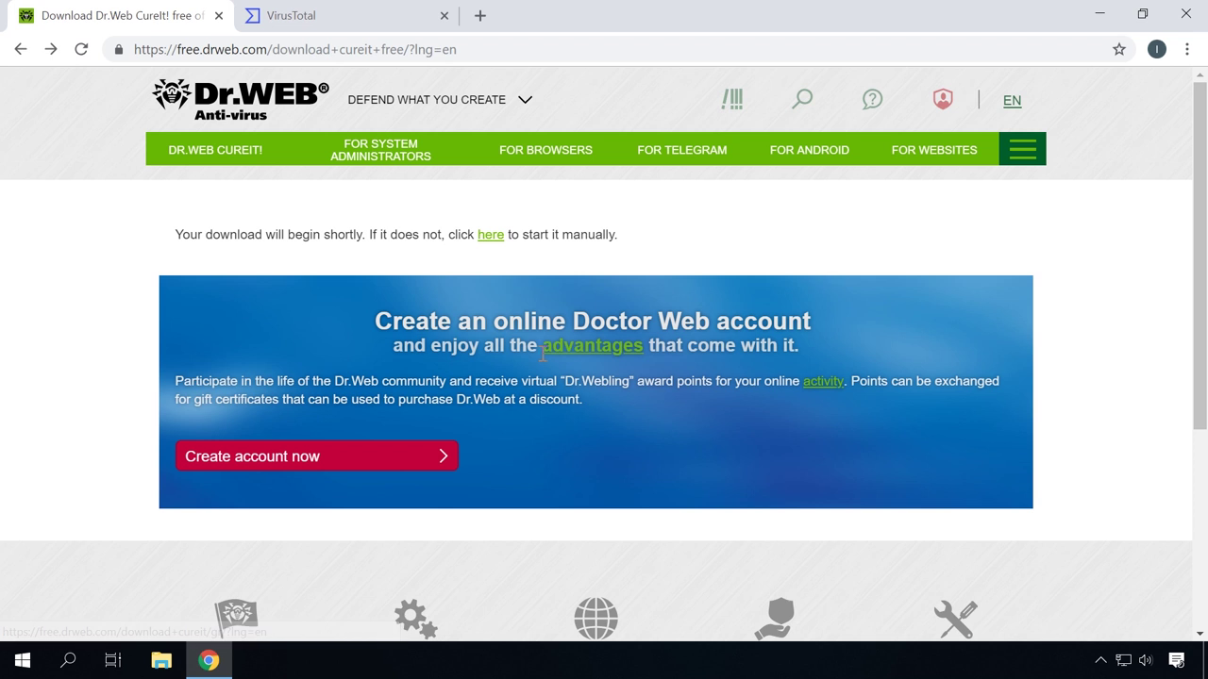
left_click(365, 24)
left_click(408, 514)
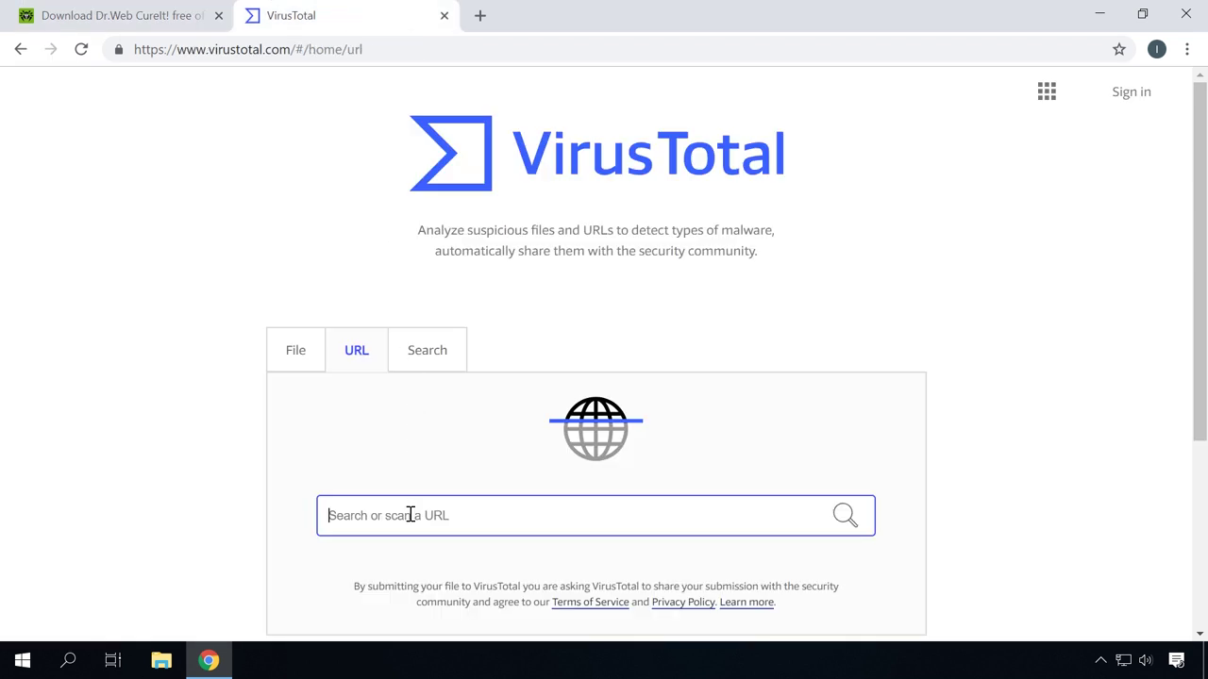
right_click(408, 513)
left_click(489, 367)
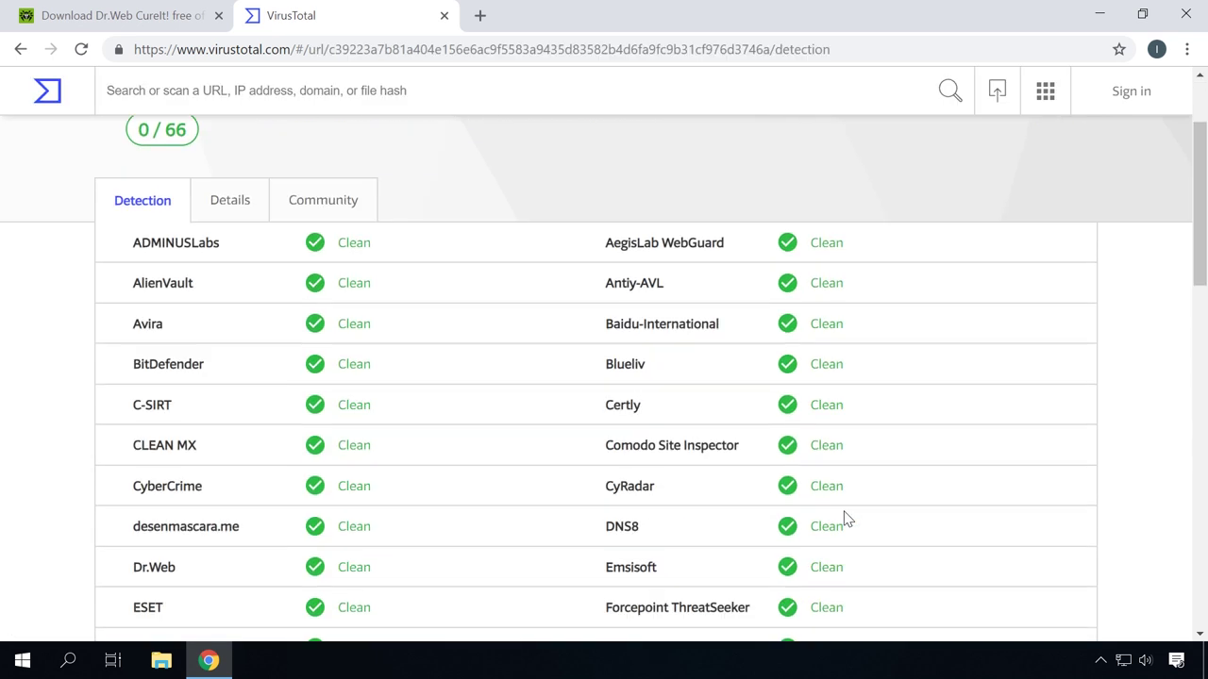
scroll(846, 517, "down", 7)
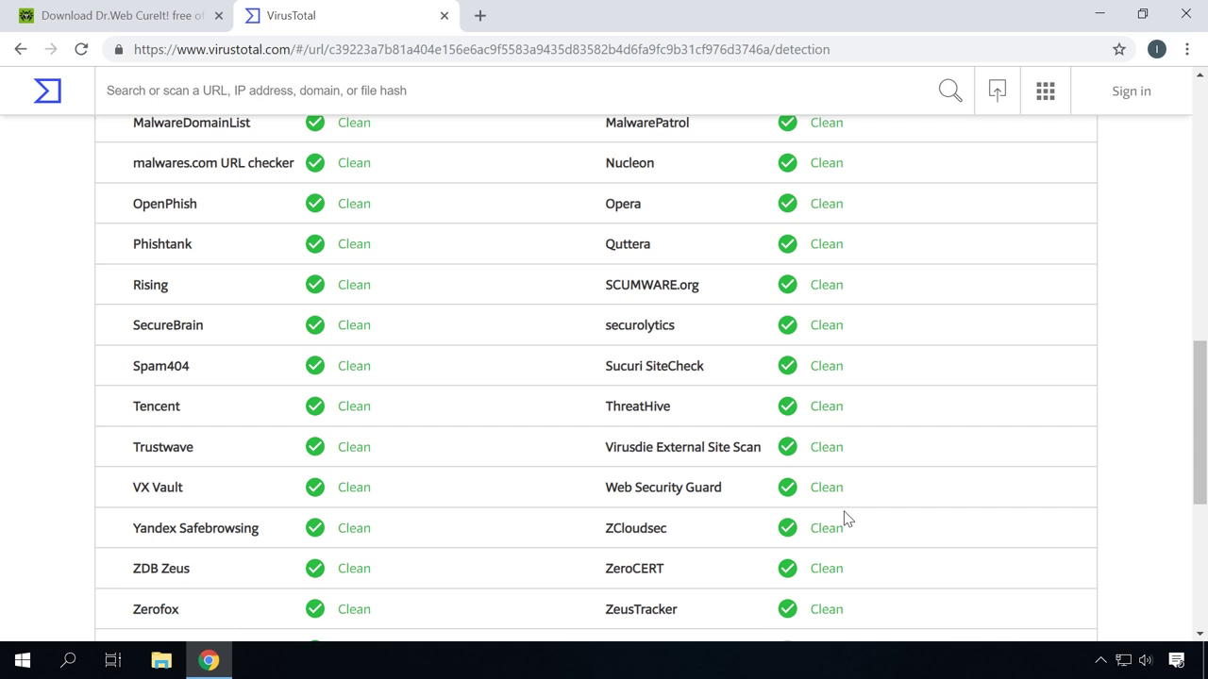
scroll(846, 517, "up", 4)
scroll(846, 517, "up", 10)
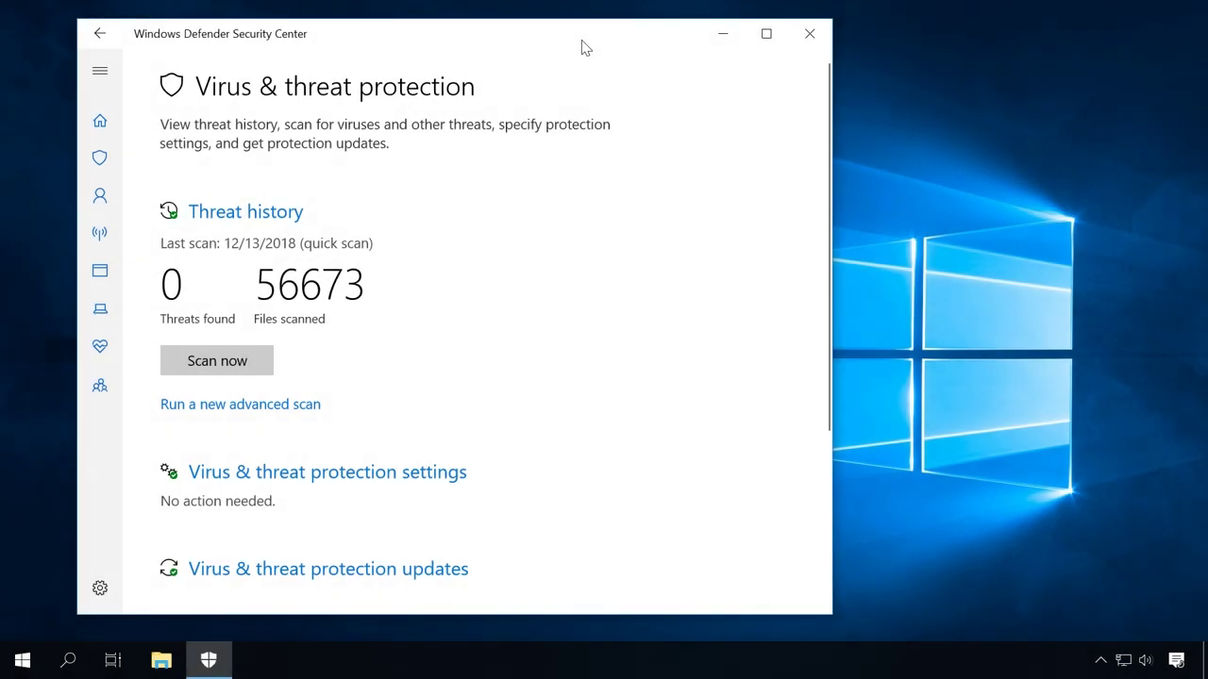
Start a quick scan from the Virus & threat protection page.
left_click(230, 368)
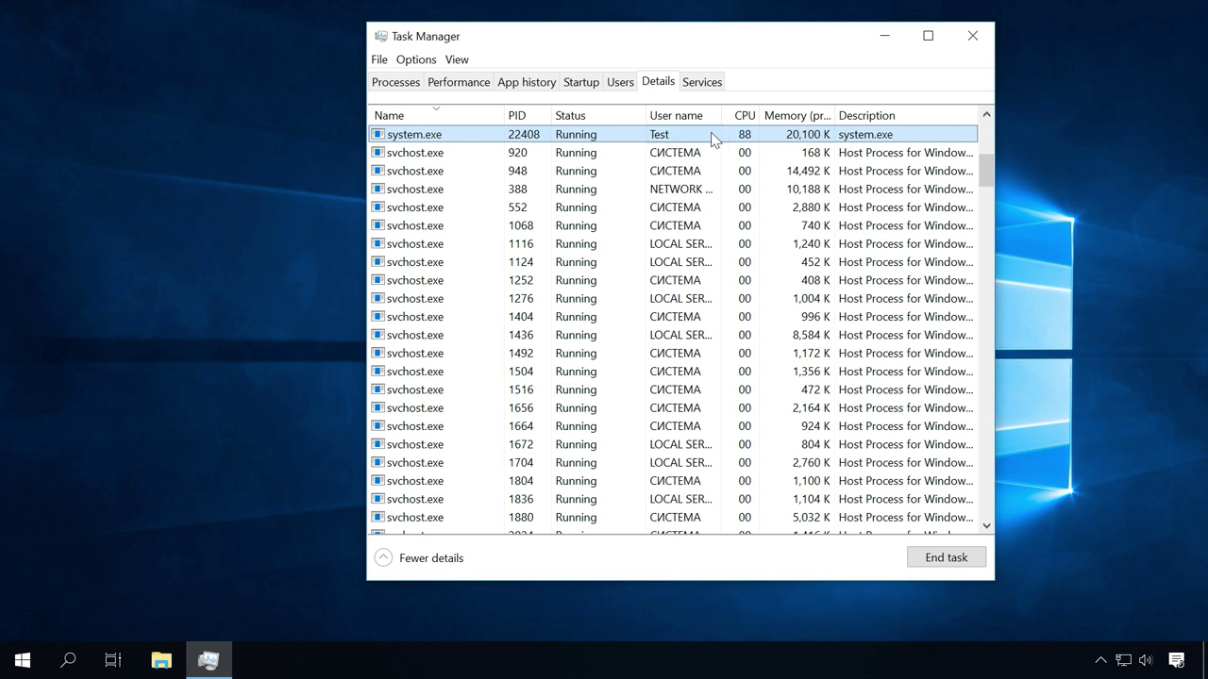
Bring up the action menu for the high-CPU system.exe process on the Details tab.
right_click(714, 139)
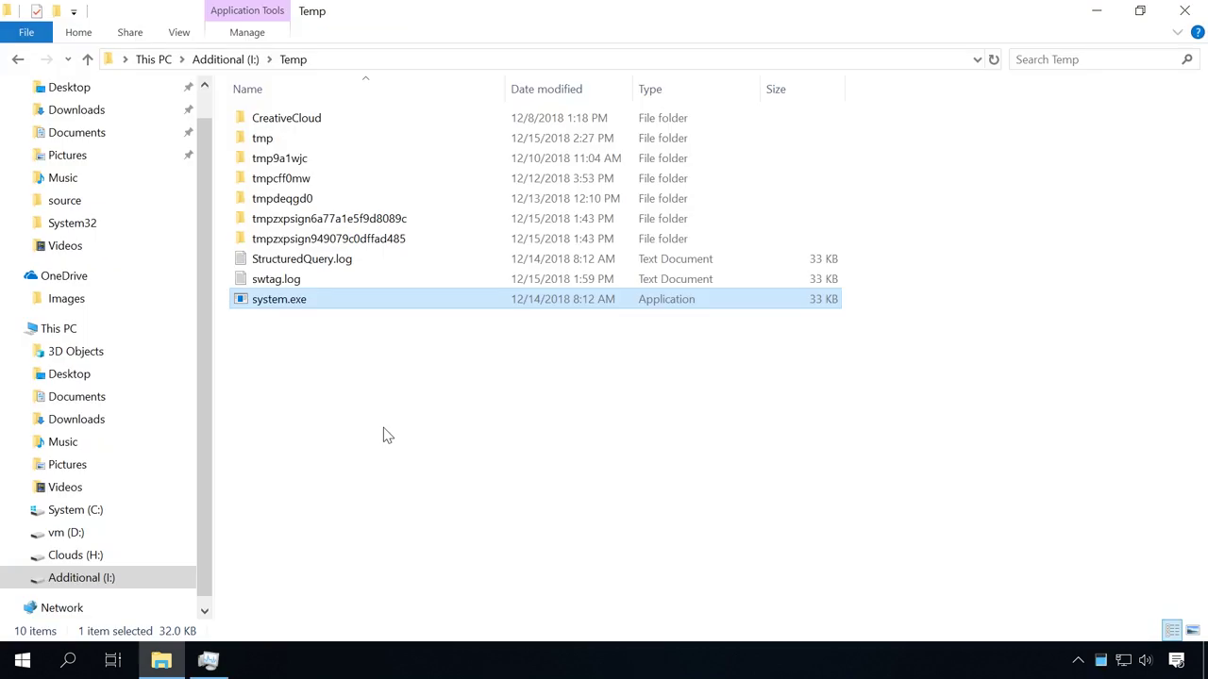
Delete the 33 KB system.exe application from the Temp folder on drive I:.
right_click(321, 311)
left_click(367, 582)
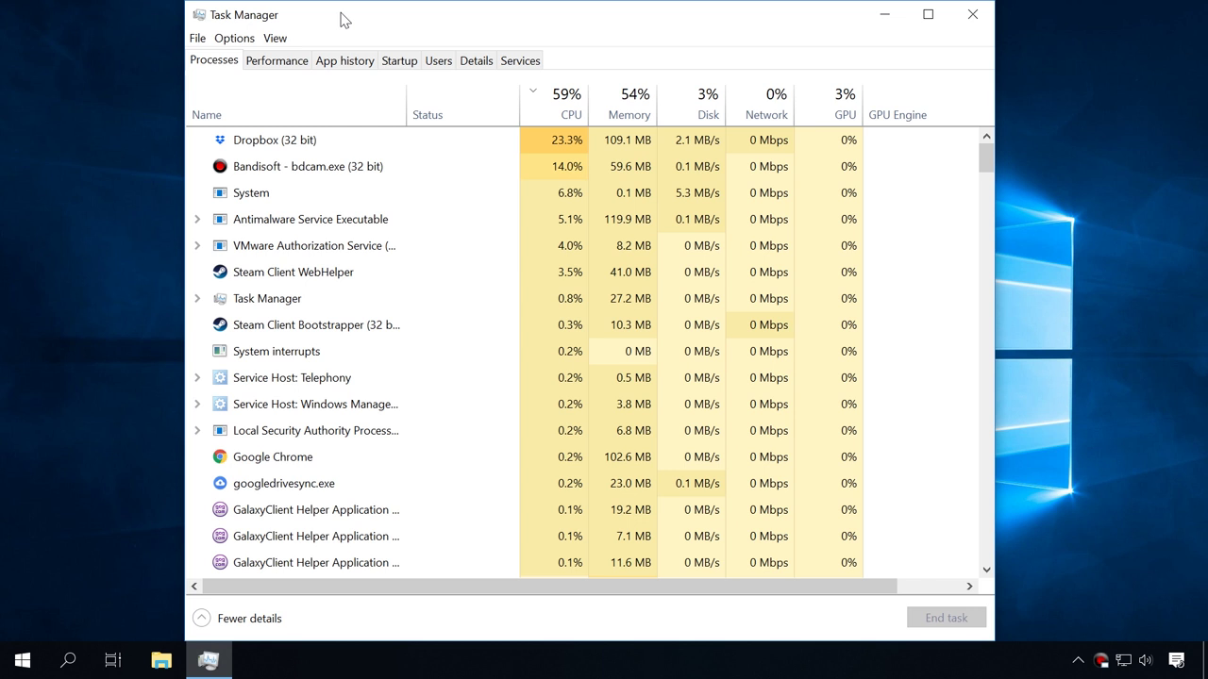
Show the Performance graphs and open the GPU 0 activity details.
left_click(281, 64)
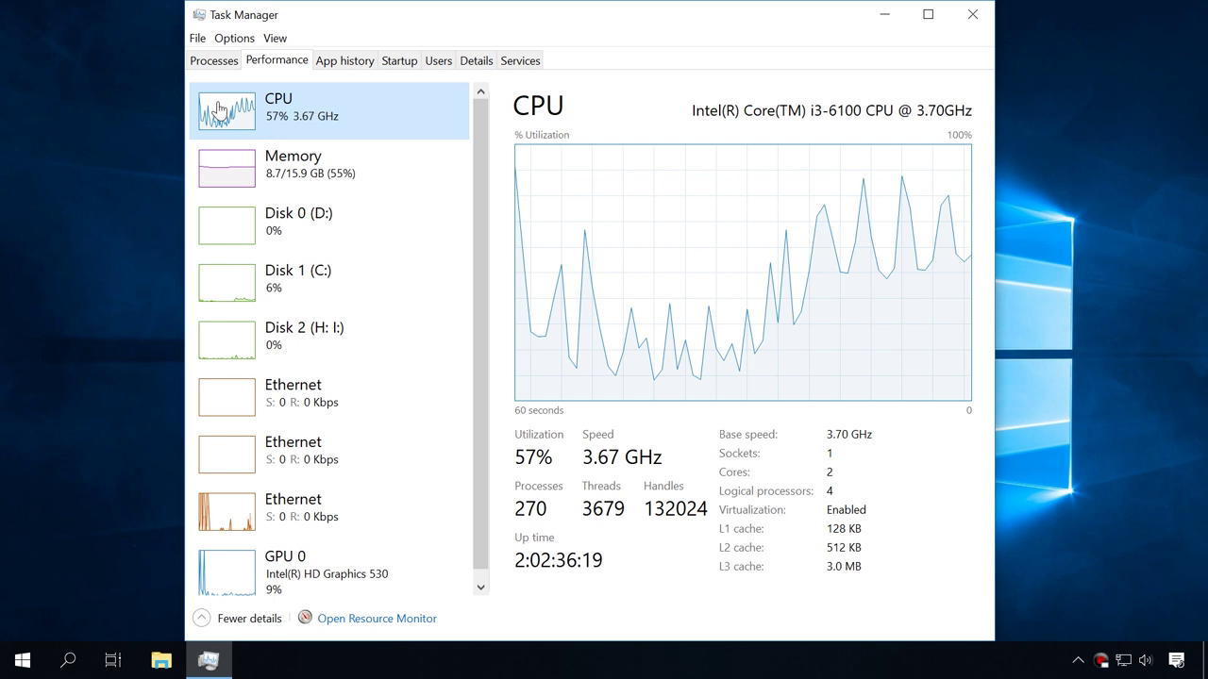
scroll(311, 106, "down", 1)
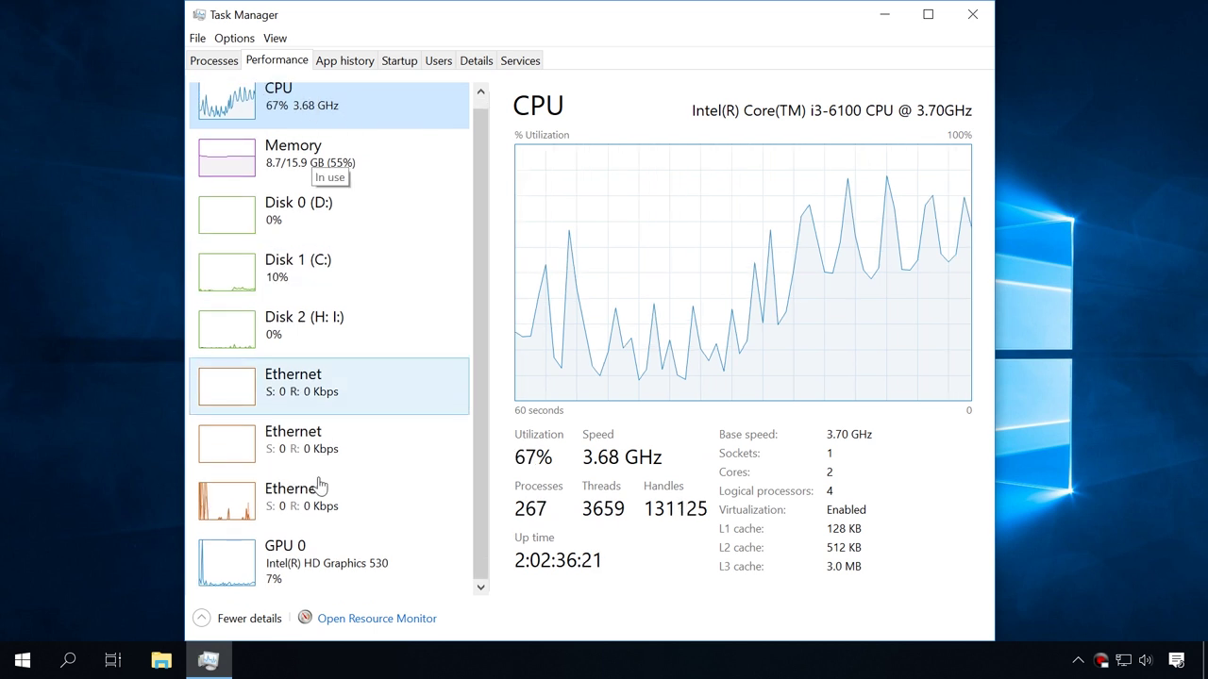
left_click(248, 563)
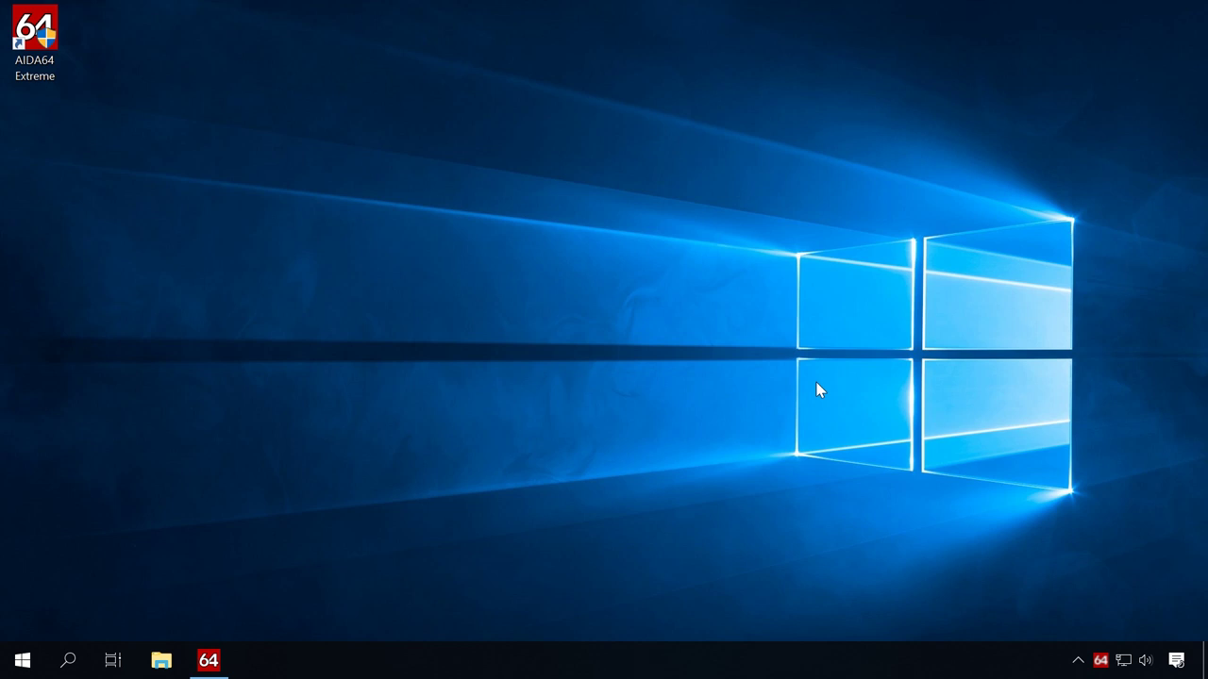
Turn on the AIDA64 OSD panel from its tray icon menu.
right_click(1101, 661)
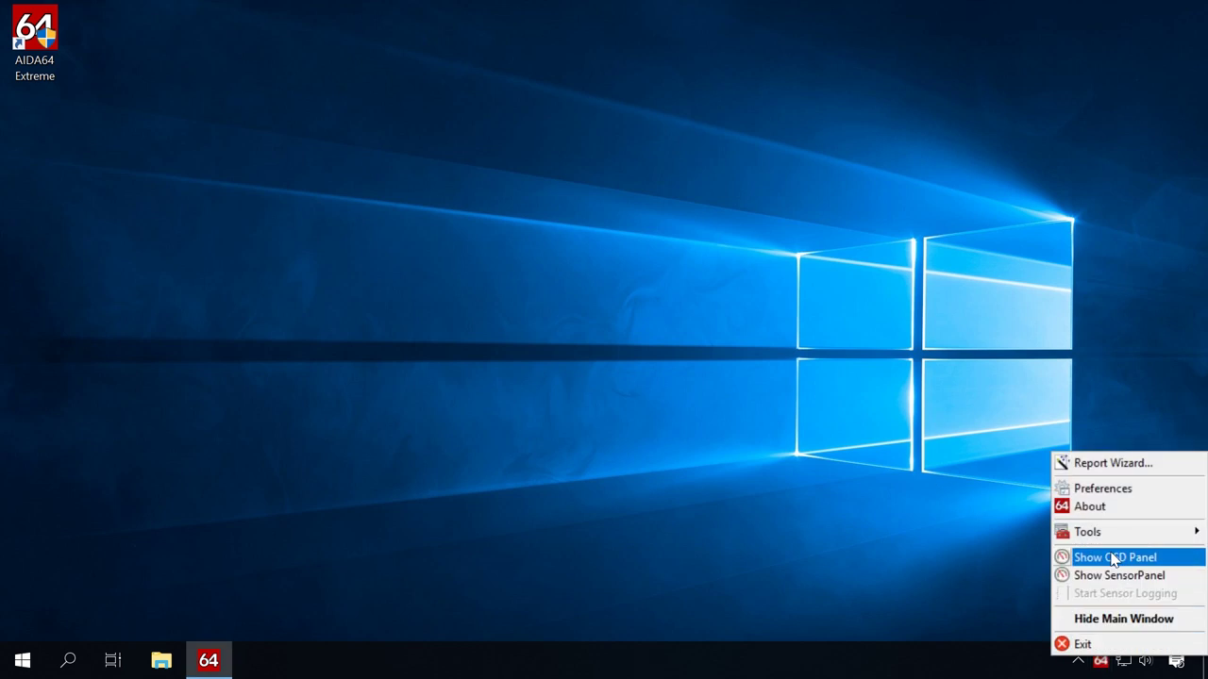
left_click(1114, 557)
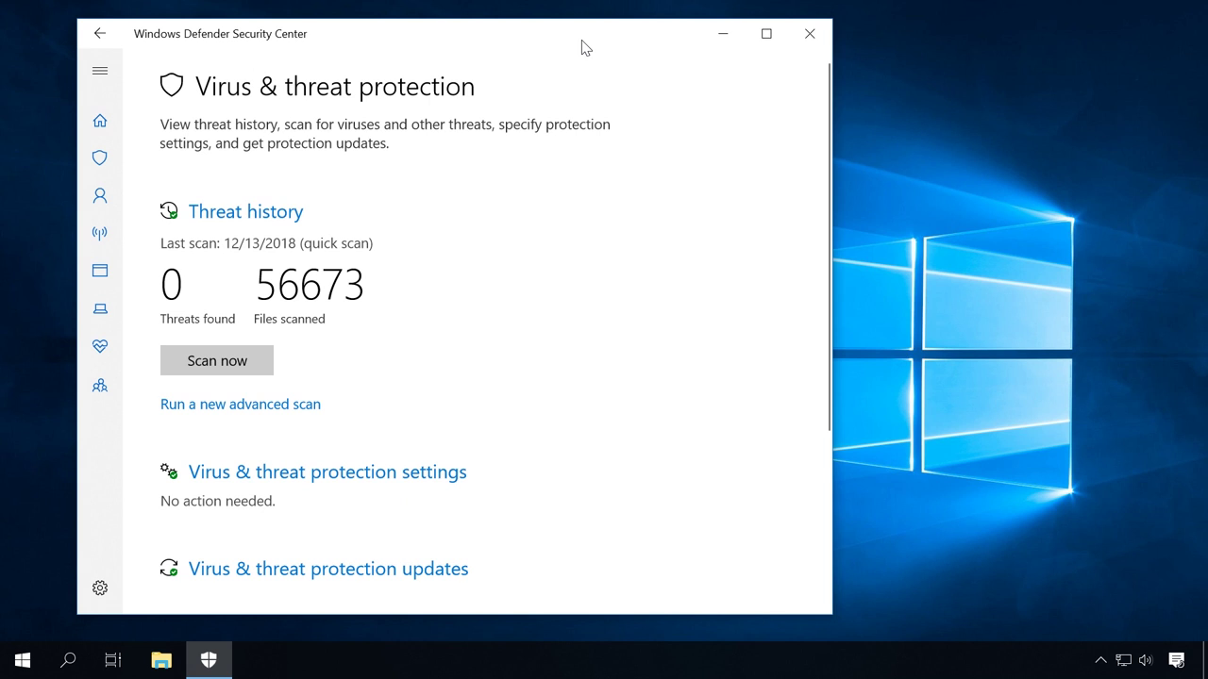
Start a quick virus scan in Windows Defender Security Center.
left_click(231, 367)
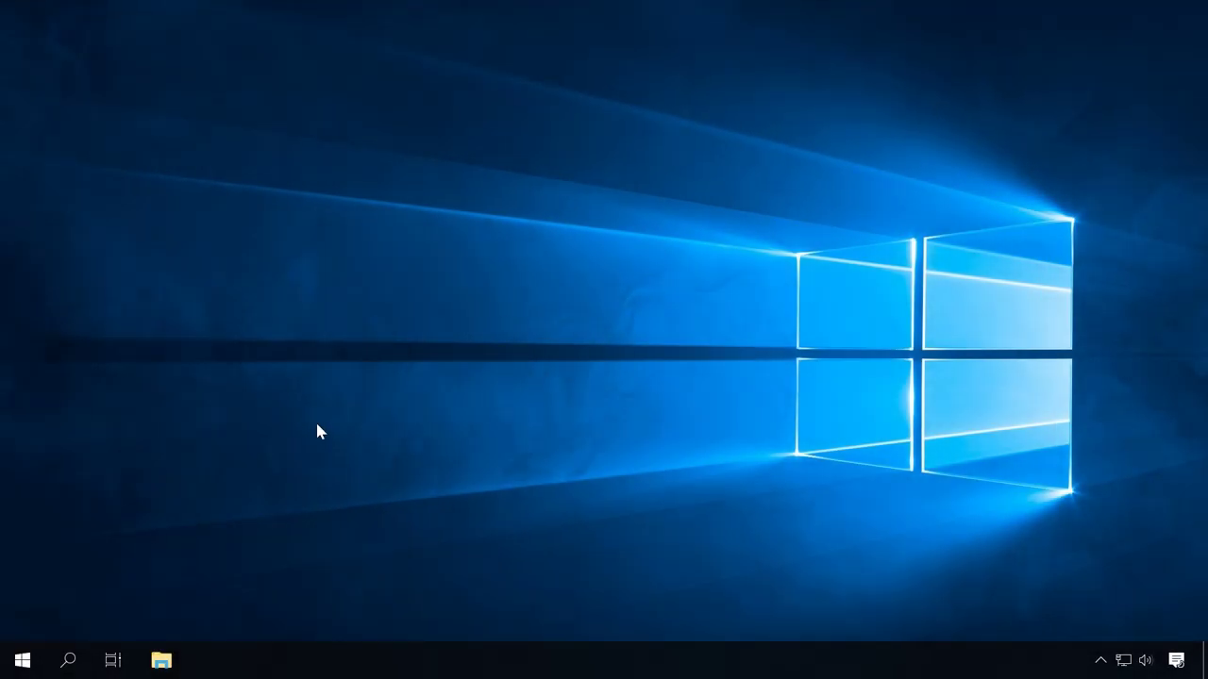
Launch Registry Editor via Windows search and approve the UAC prompt.
left_click(68, 661)
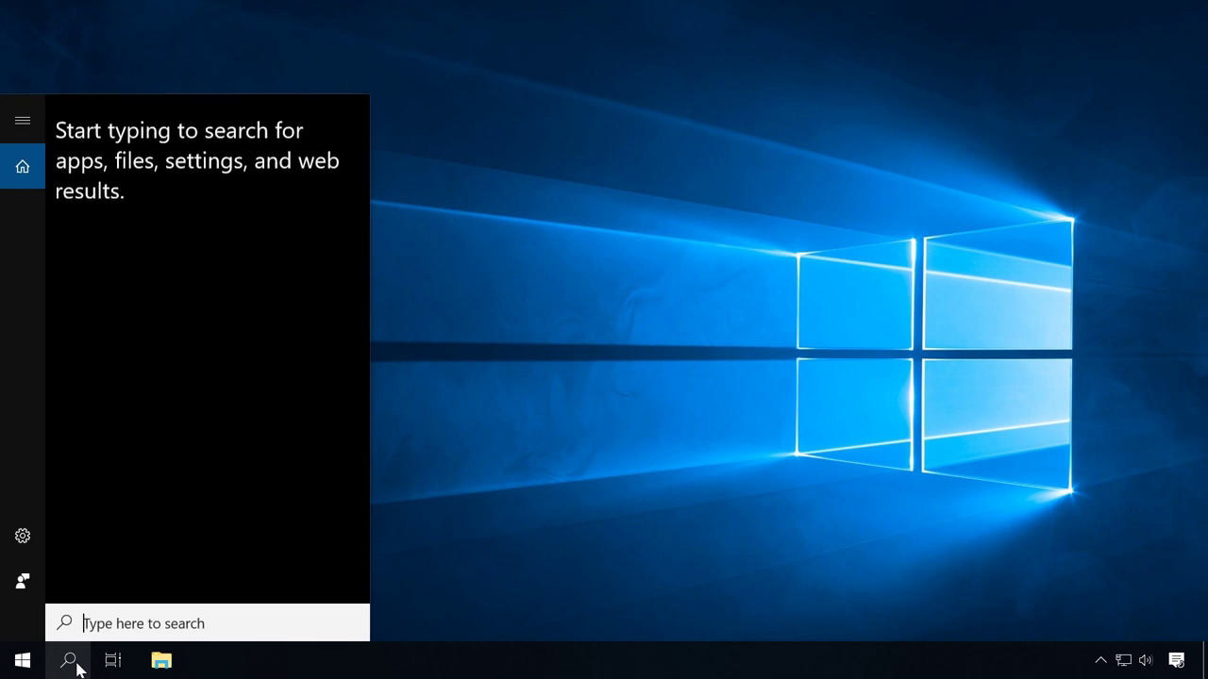
type("regedit")
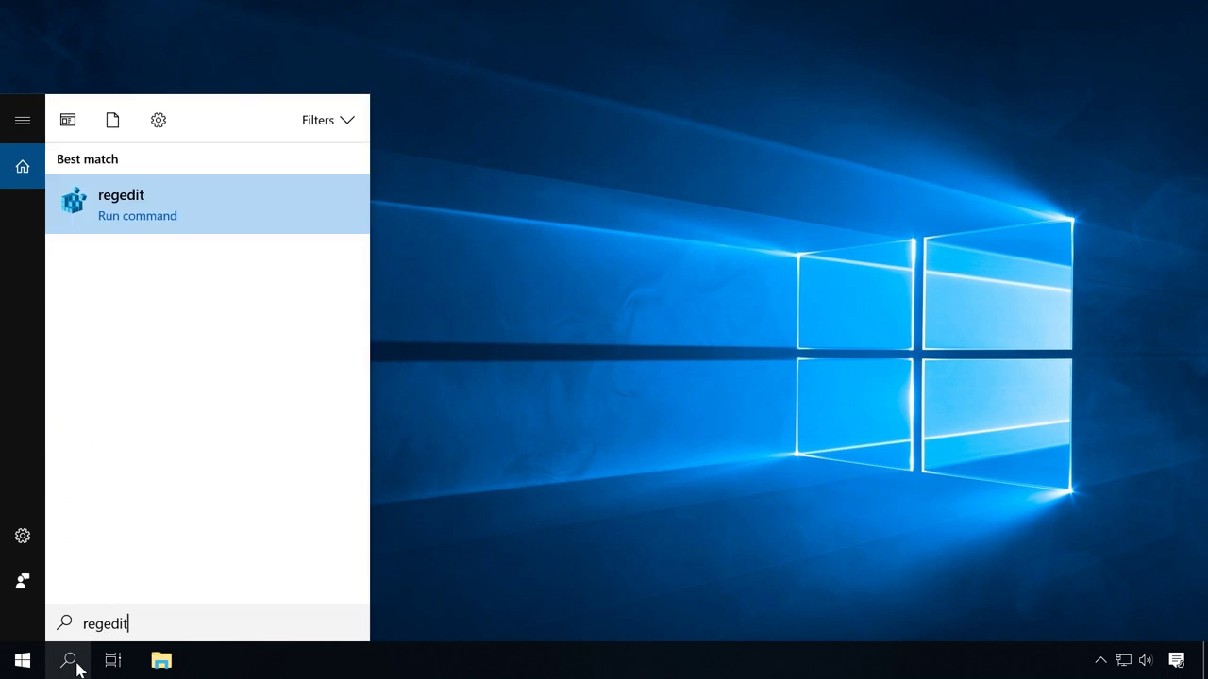
left_click(147, 200)
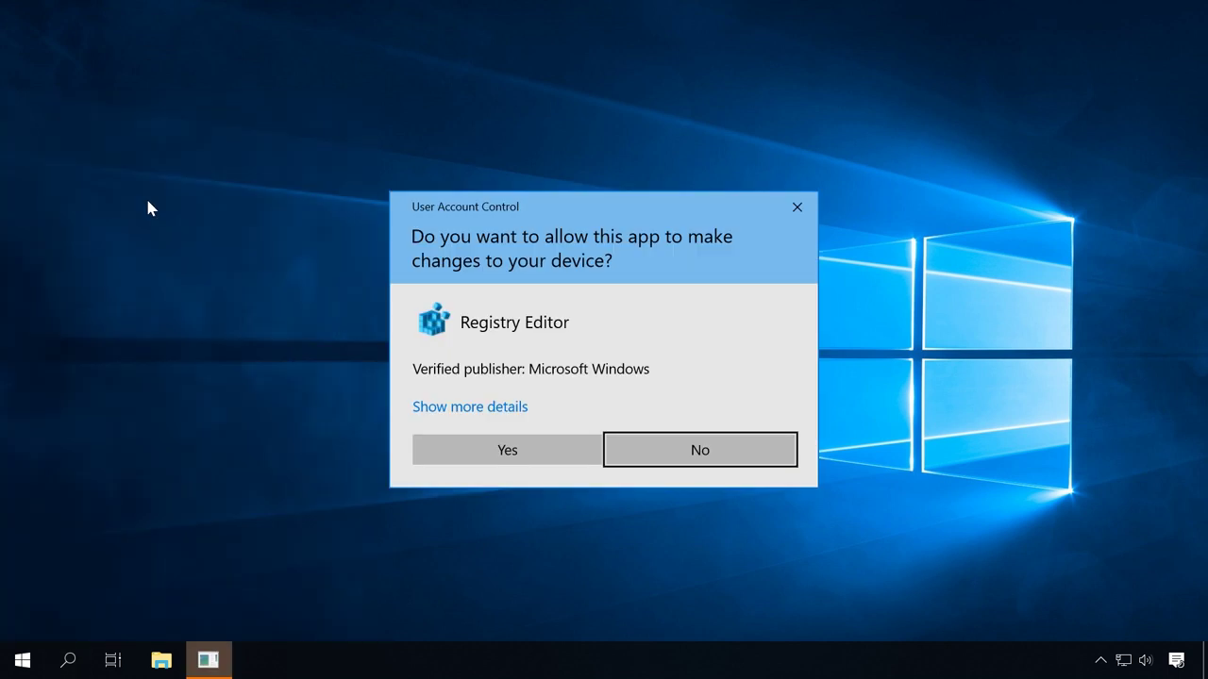
left_click(481, 447)
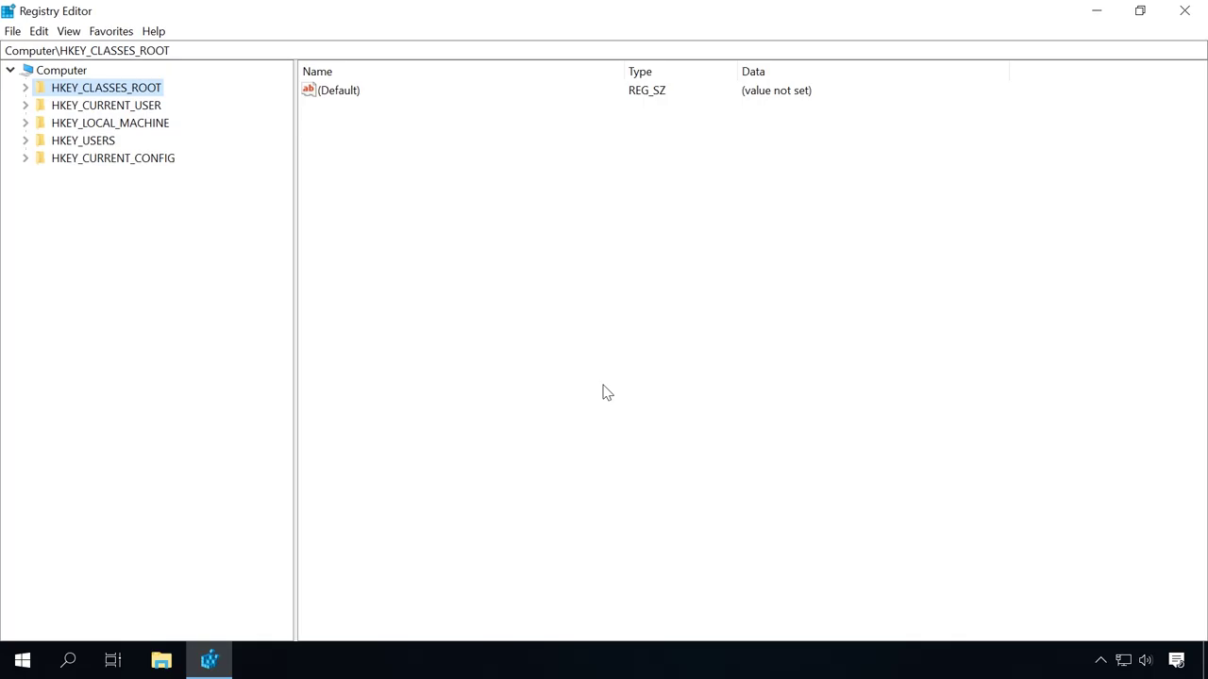
Search the registry for 'system.exe' with Keys included in the search.
left_click(39, 33)
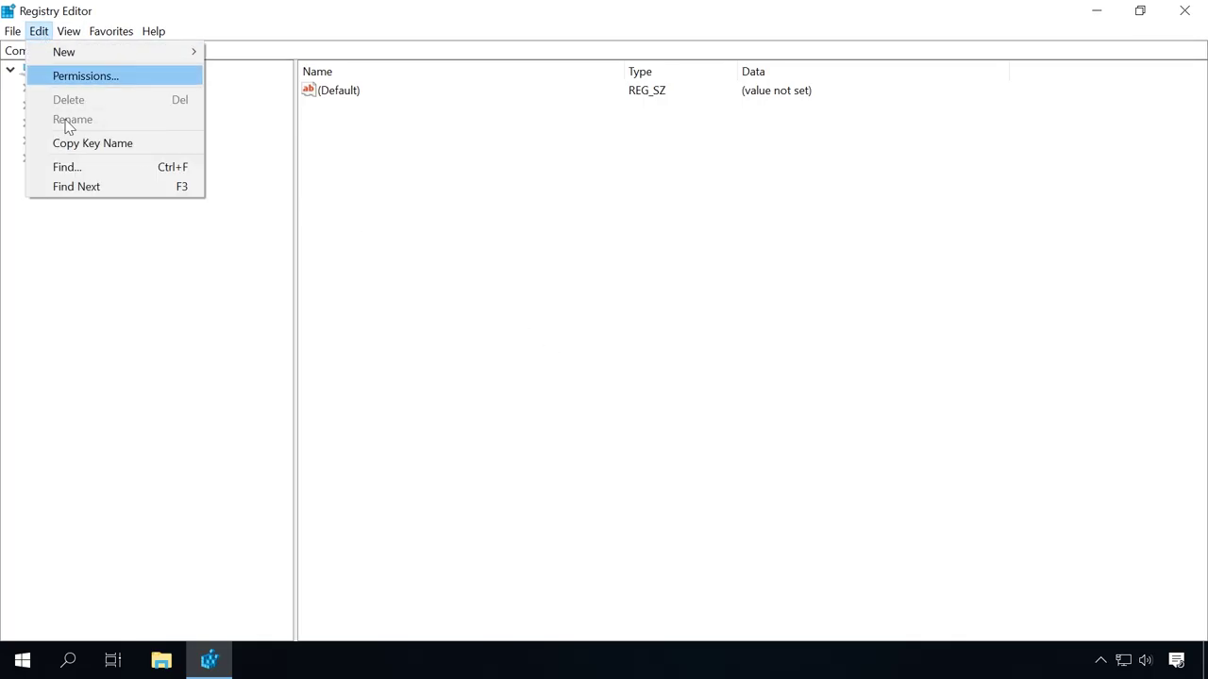
left_click(70, 168)
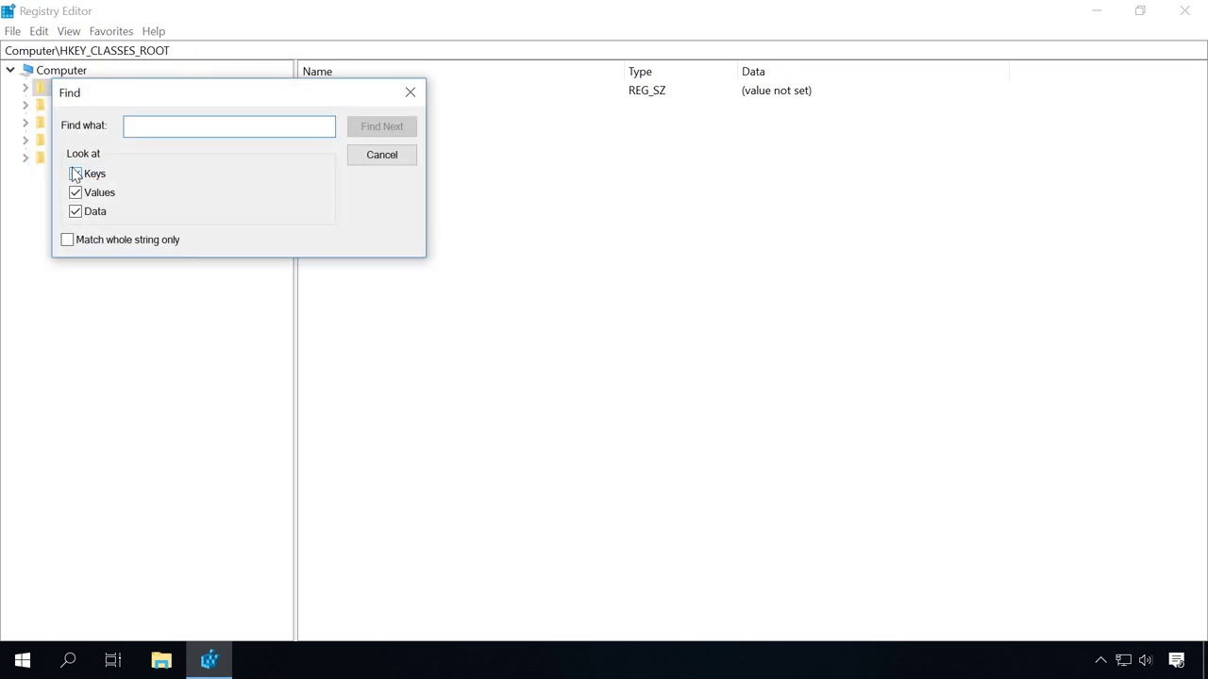
left_click(75, 174)
type("system")
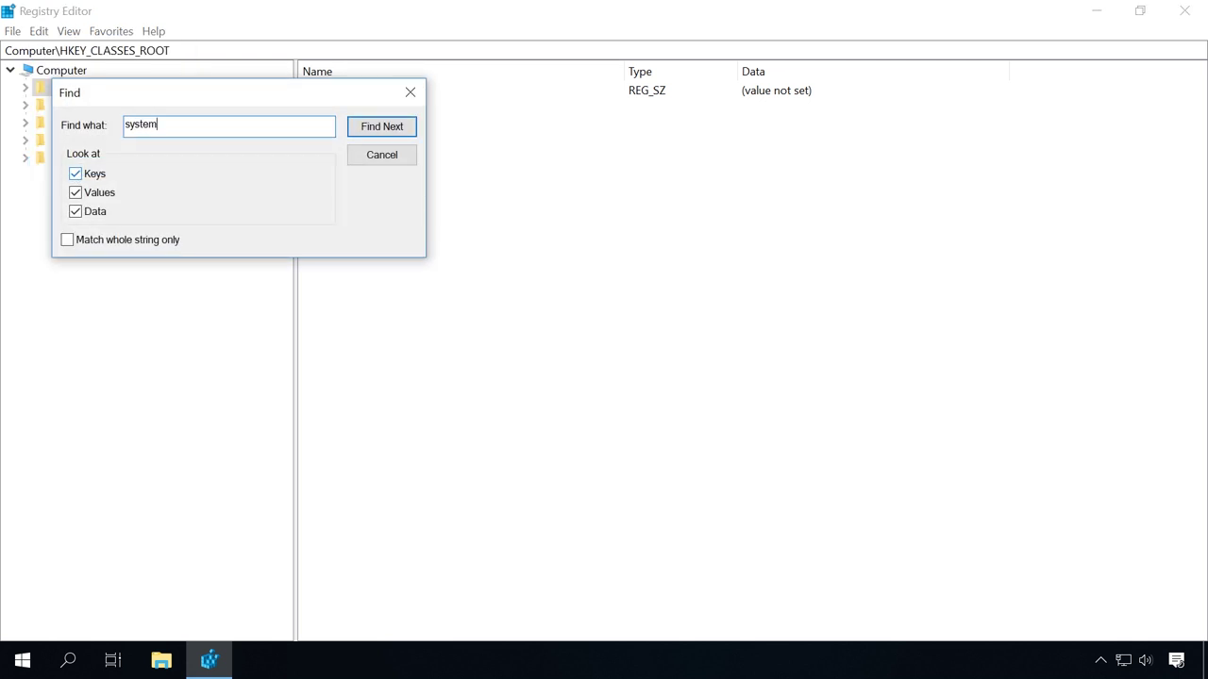
type(".exe")
left_click(372, 131)
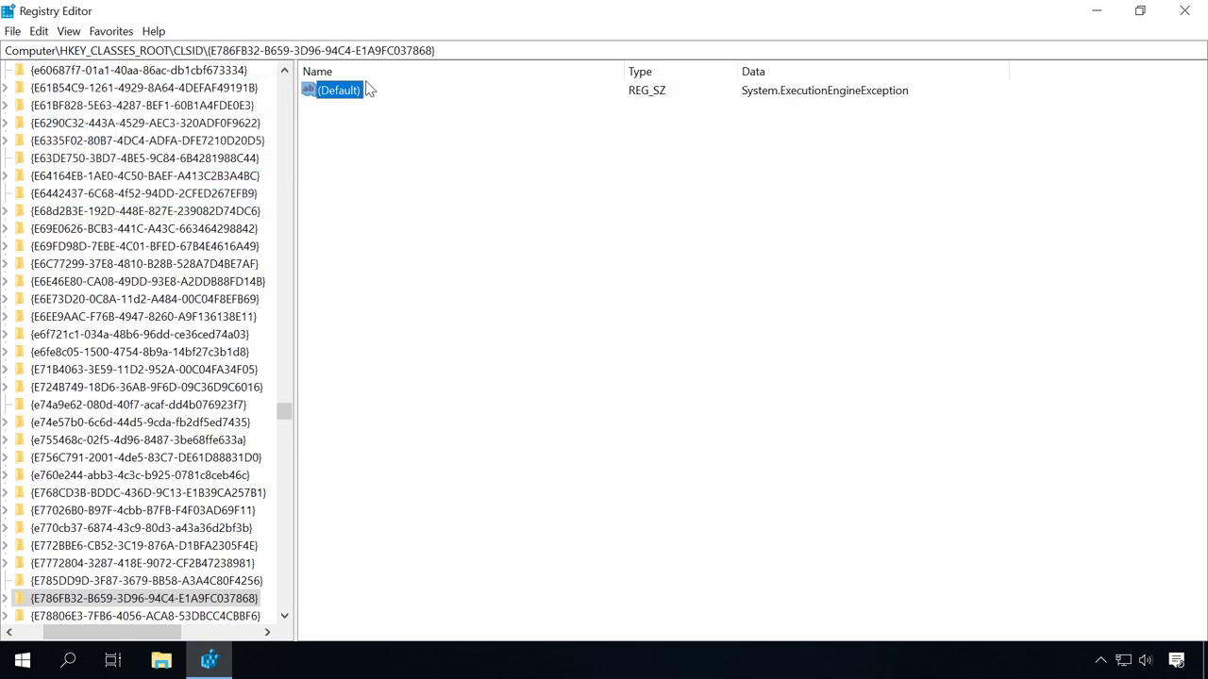
Bring up the (Default) value's actions, then dismiss them without changing anything.
right_click(342, 91)
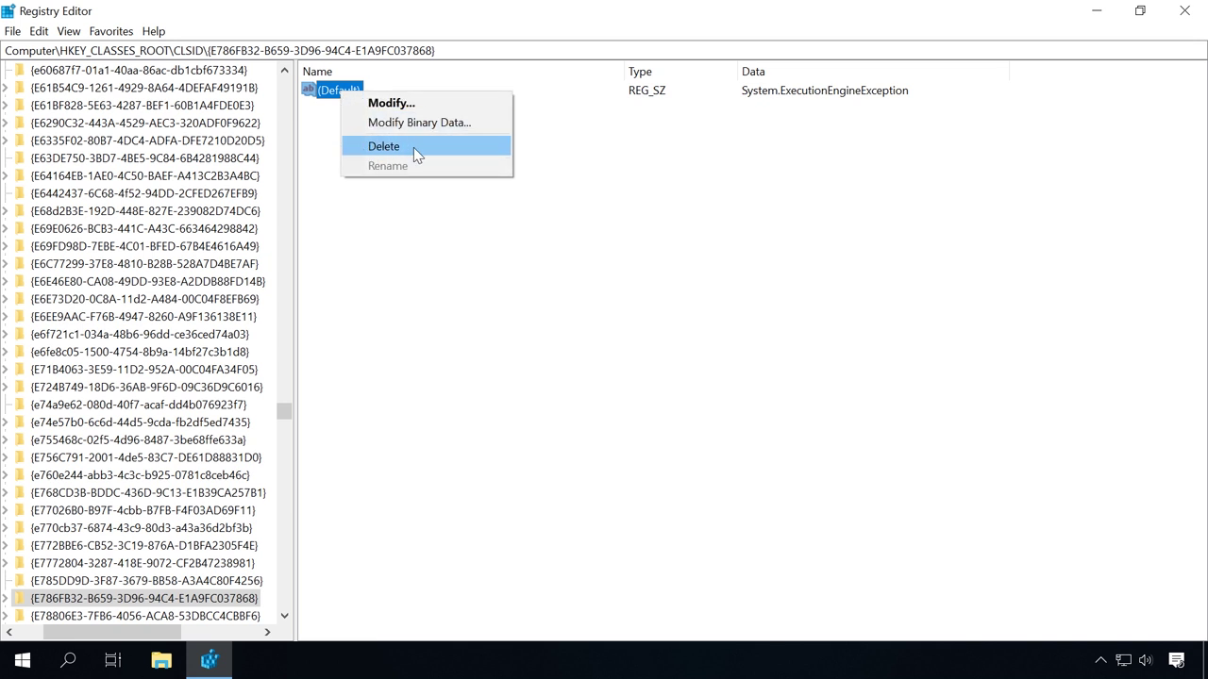
left_click(426, 236)
left_click(431, 244)
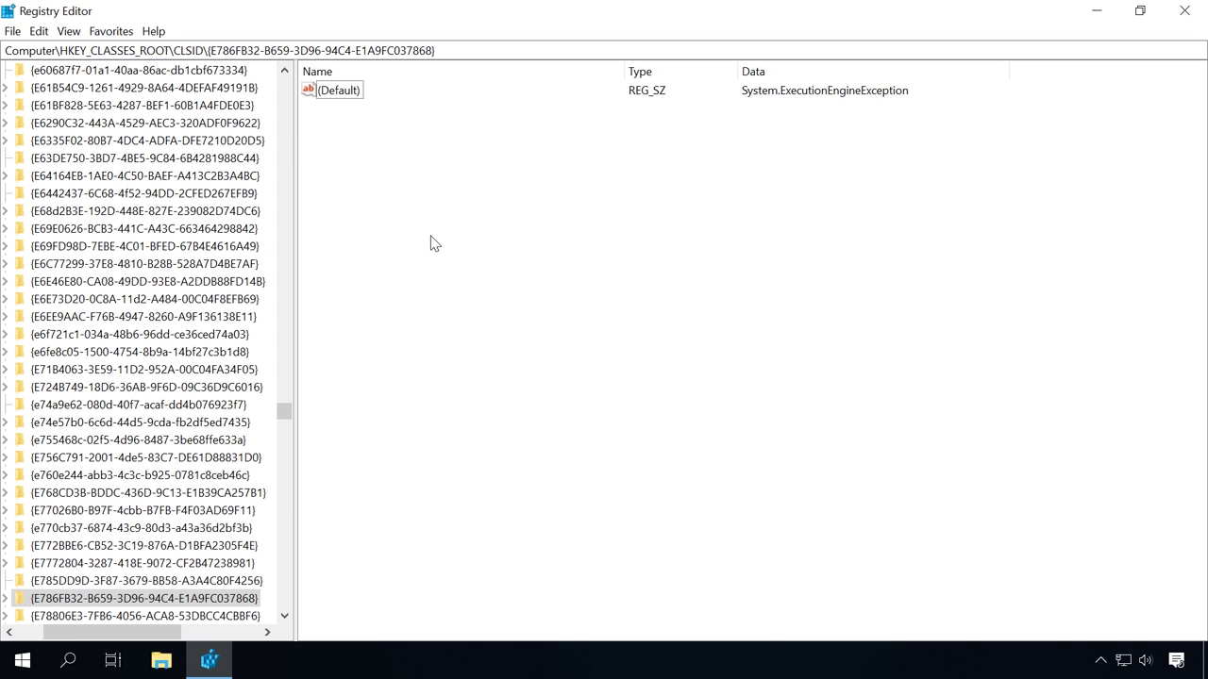
Export the found CLSID branch to drive vm (D:) under the file name backup.
left_click(13, 34)
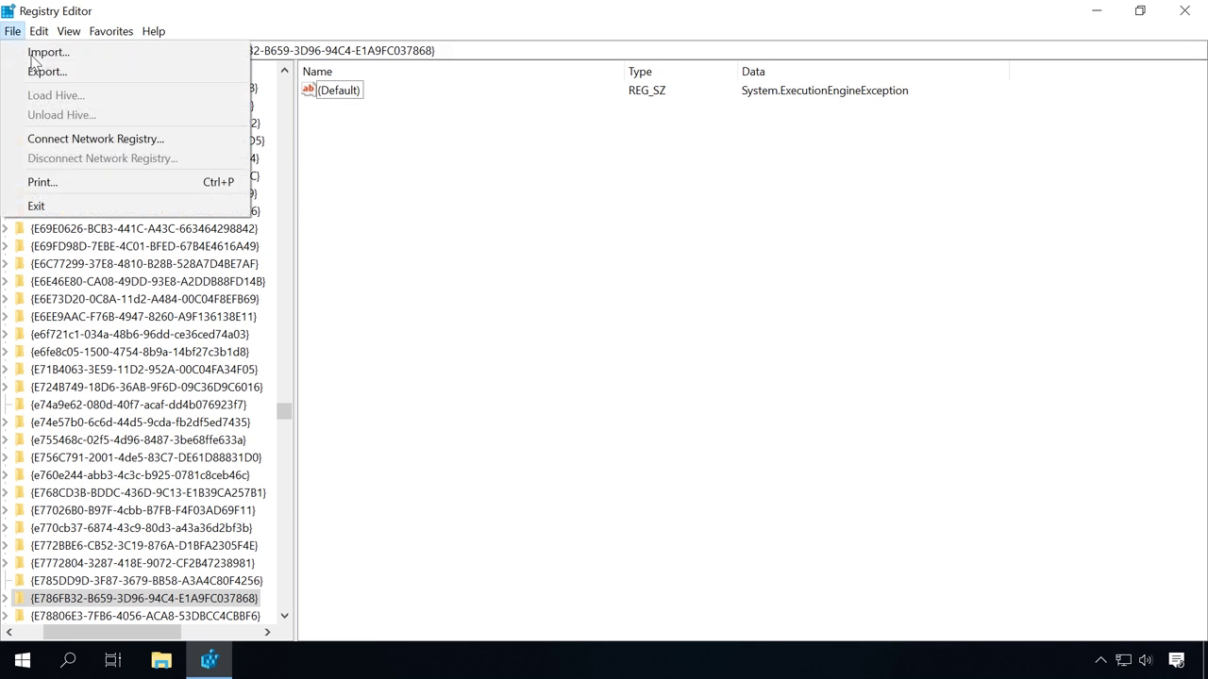
left_click(44, 73)
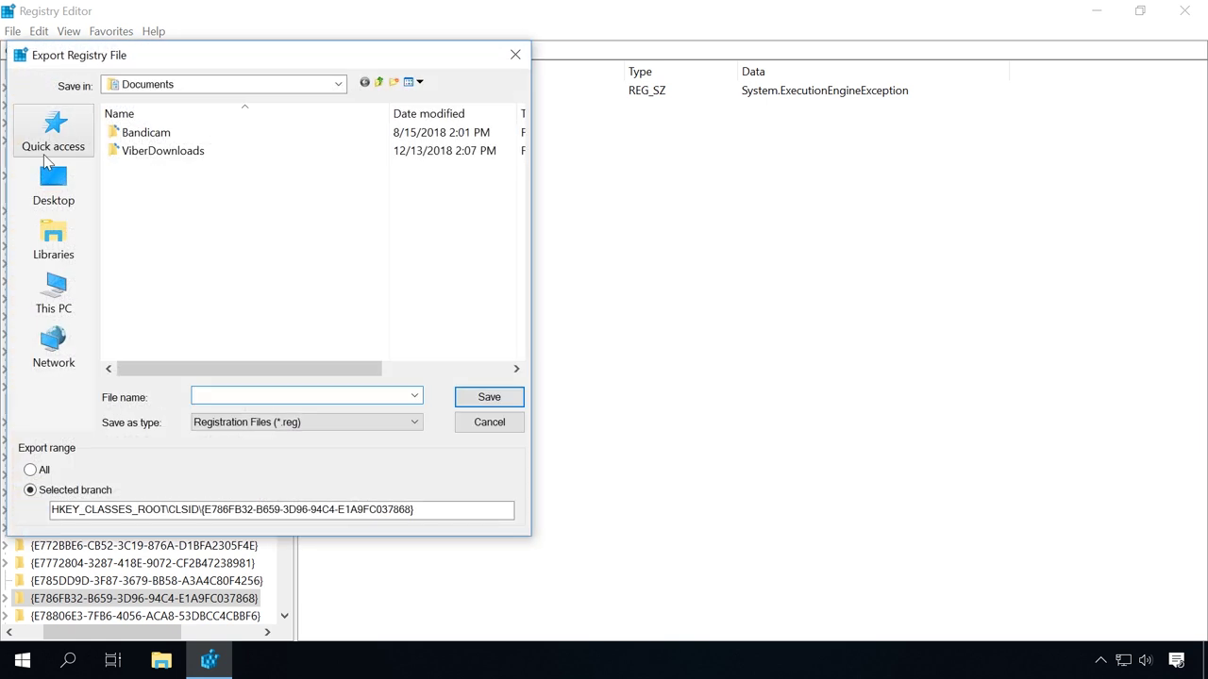
left_click(52, 288)
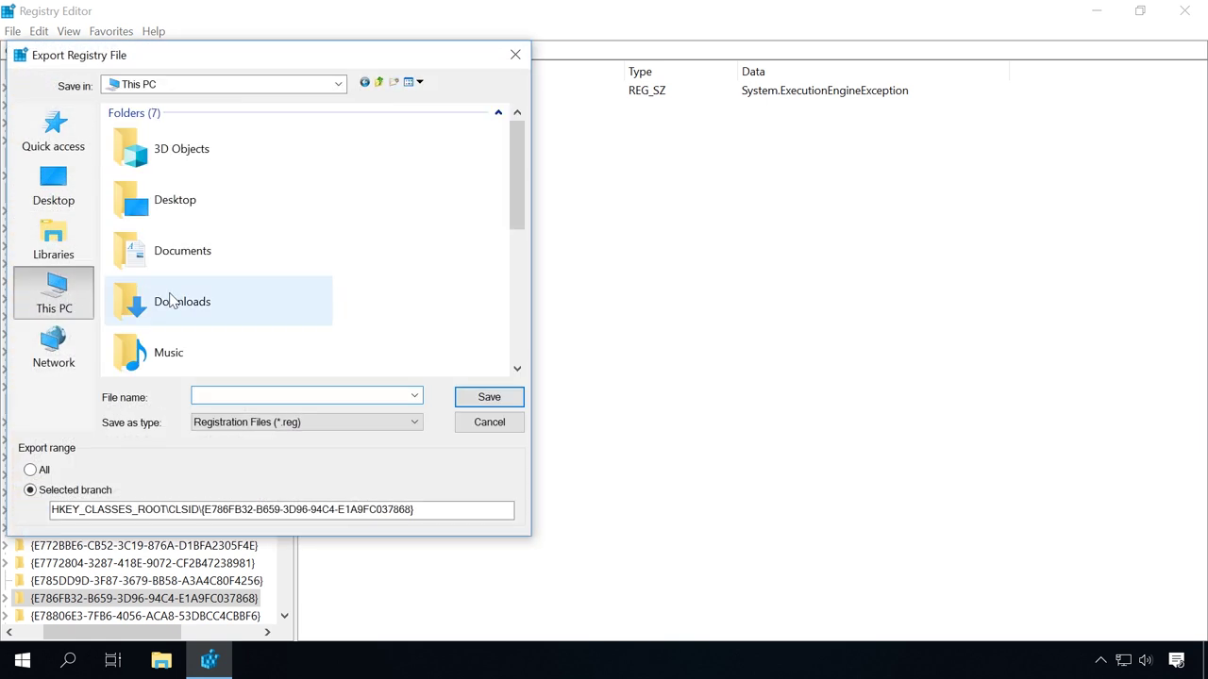
scroll(174, 301, "down", 5)
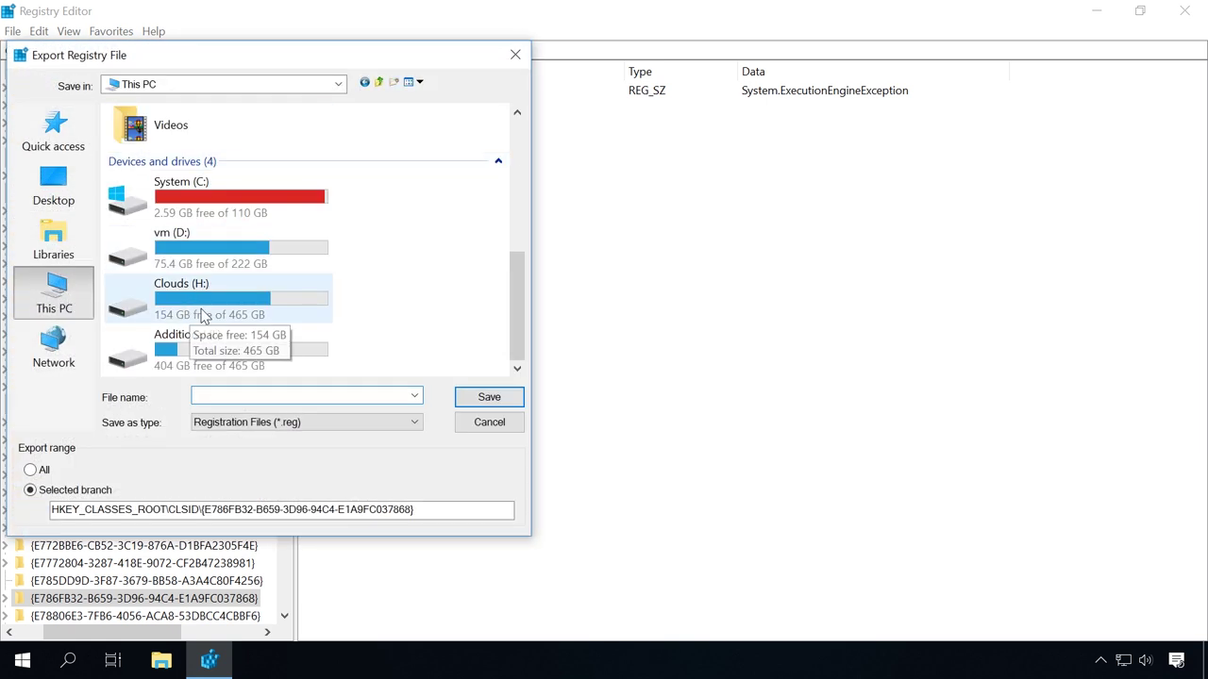
double_click(209, 251)
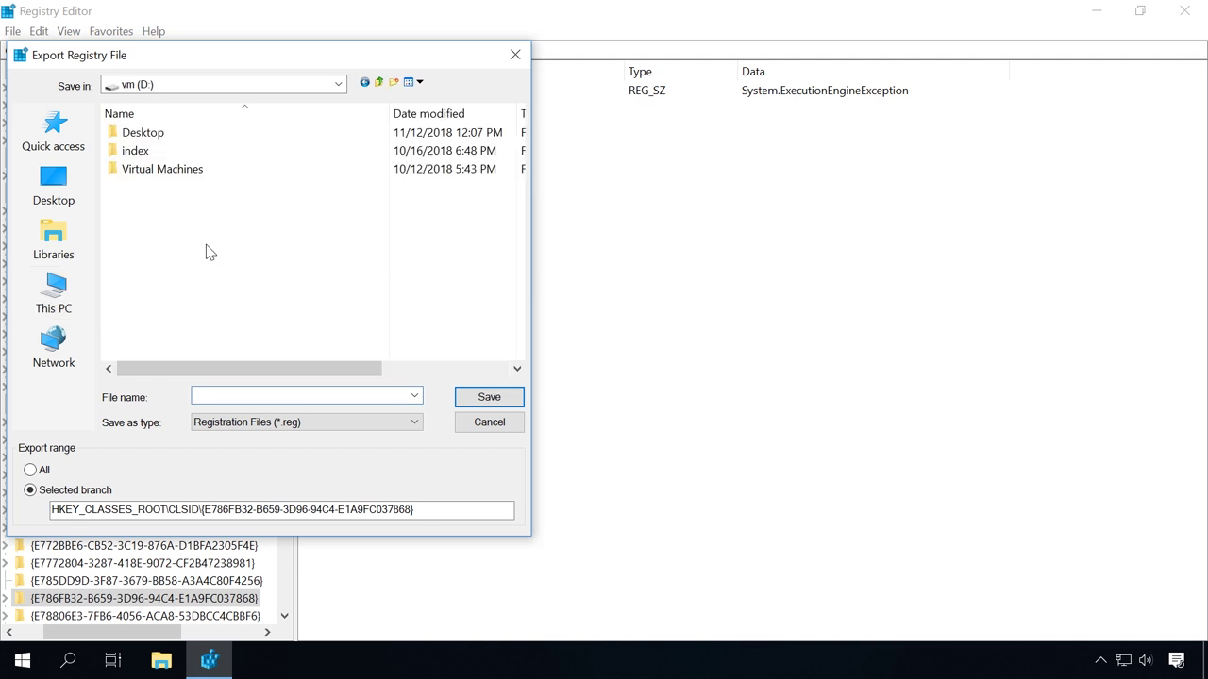
left_click(226, 393)
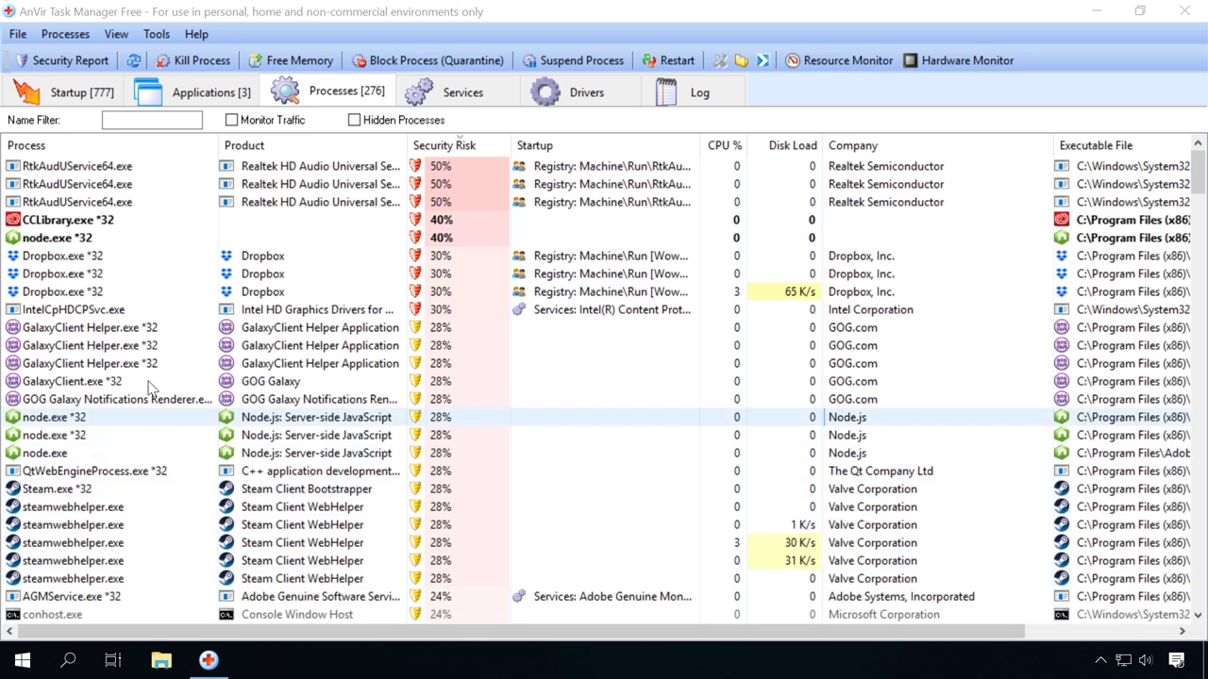
Show Detailed Info for RtkAudUService64.exe and its Performance chart over a 1 day period.
left_click(69, 167)
mouse_move(69, 167)
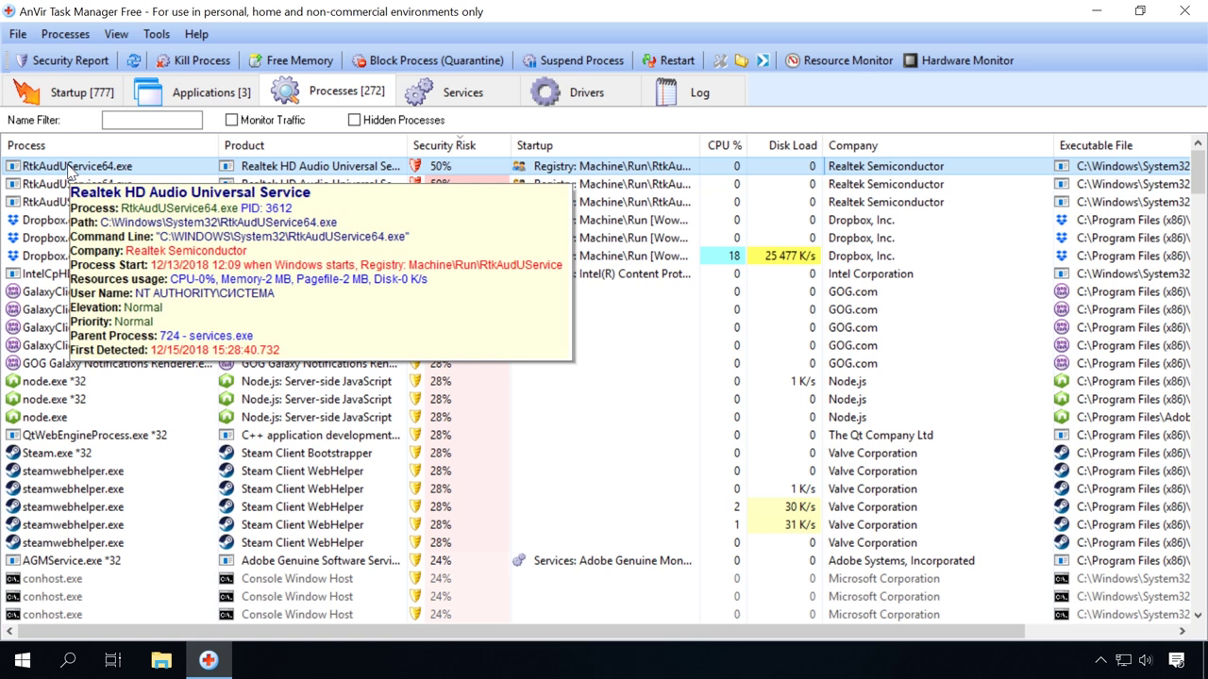
right_click(81, 167)
left_click(100, 180)
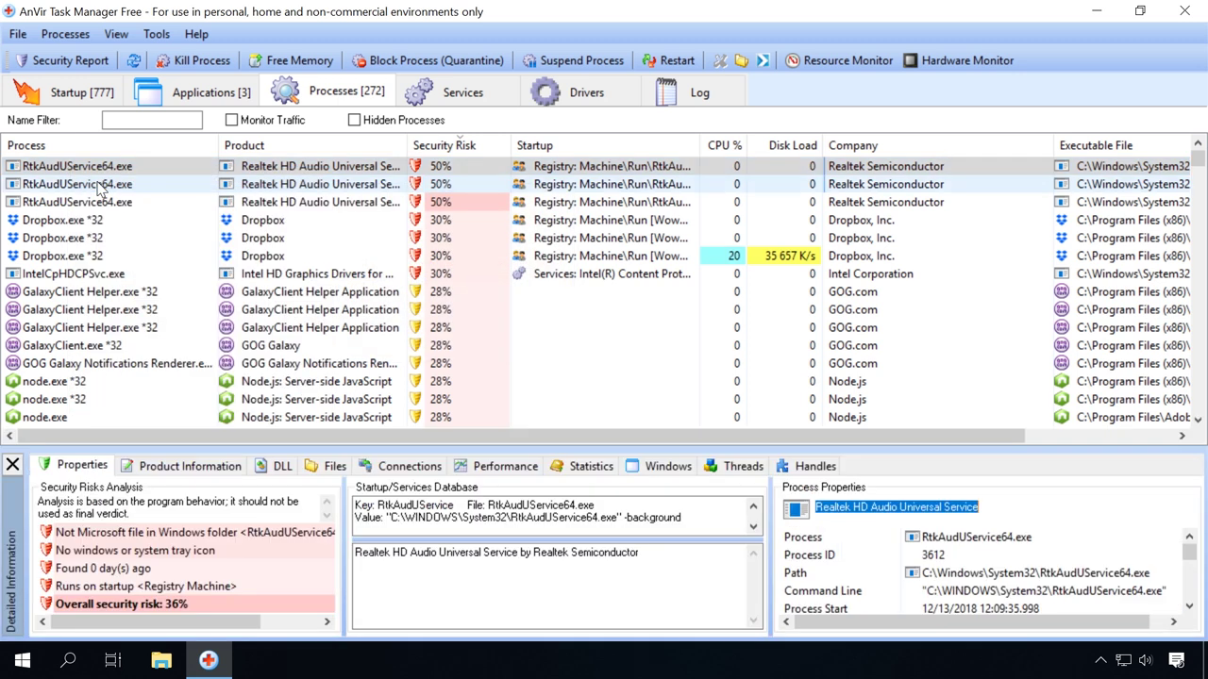
left_click(501, 467)
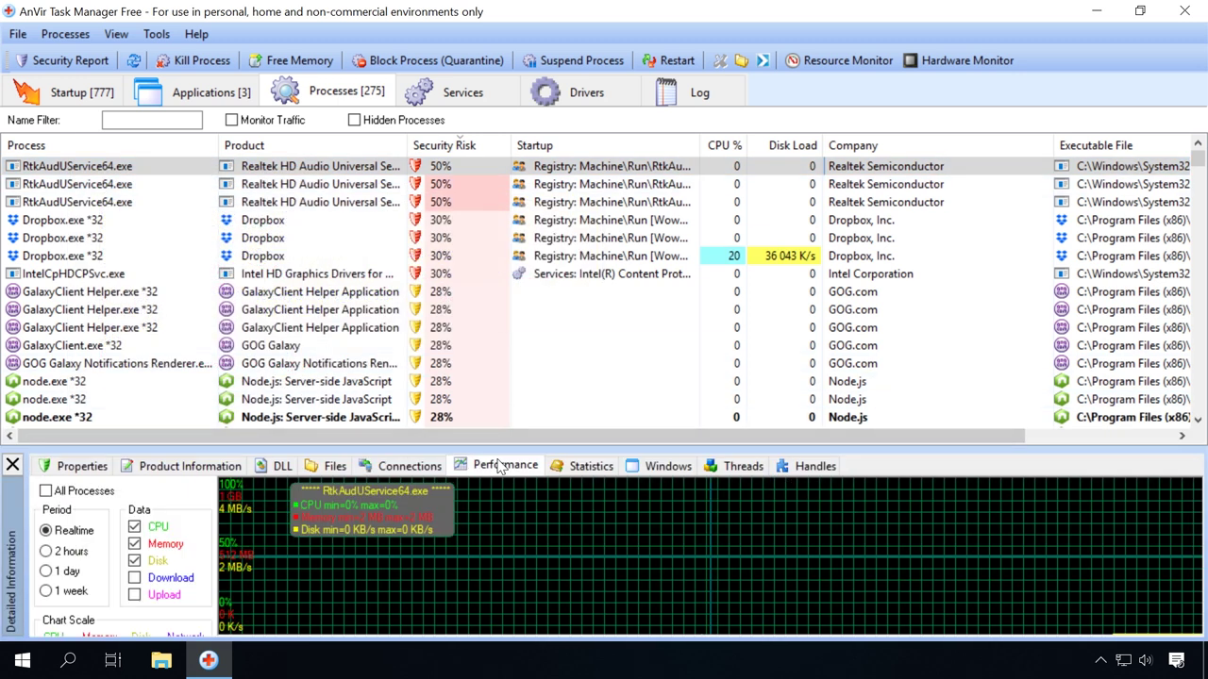
left_click(46, 571)
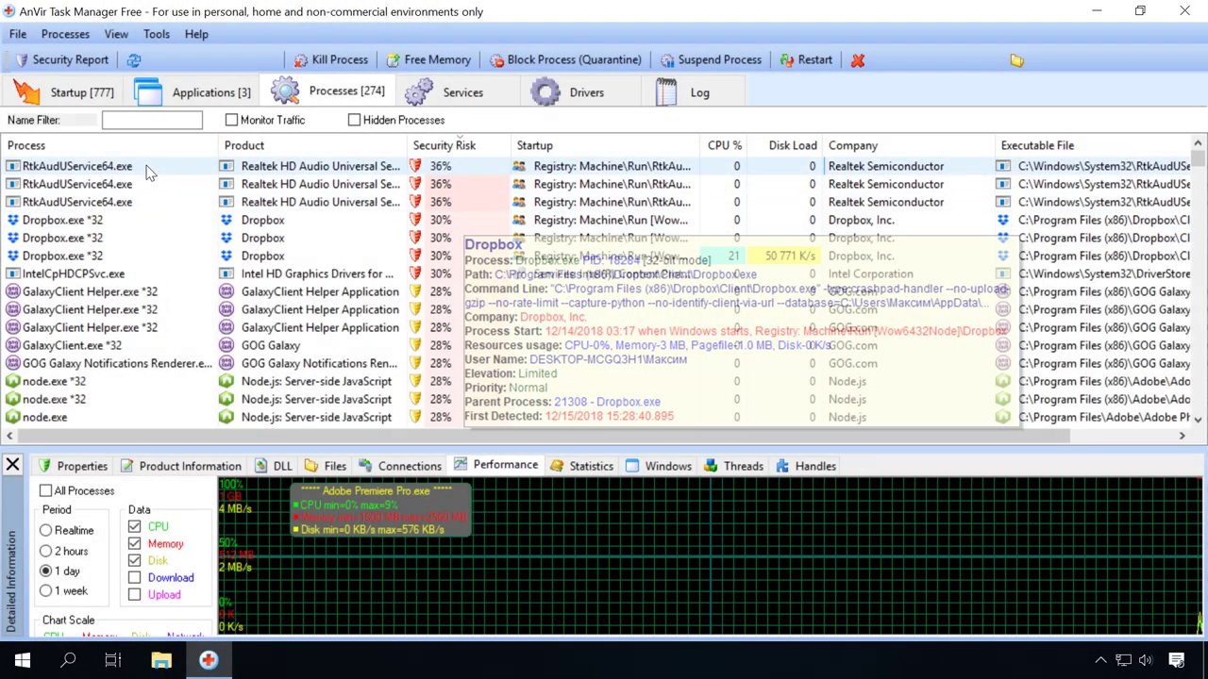
right_click(147, 168)
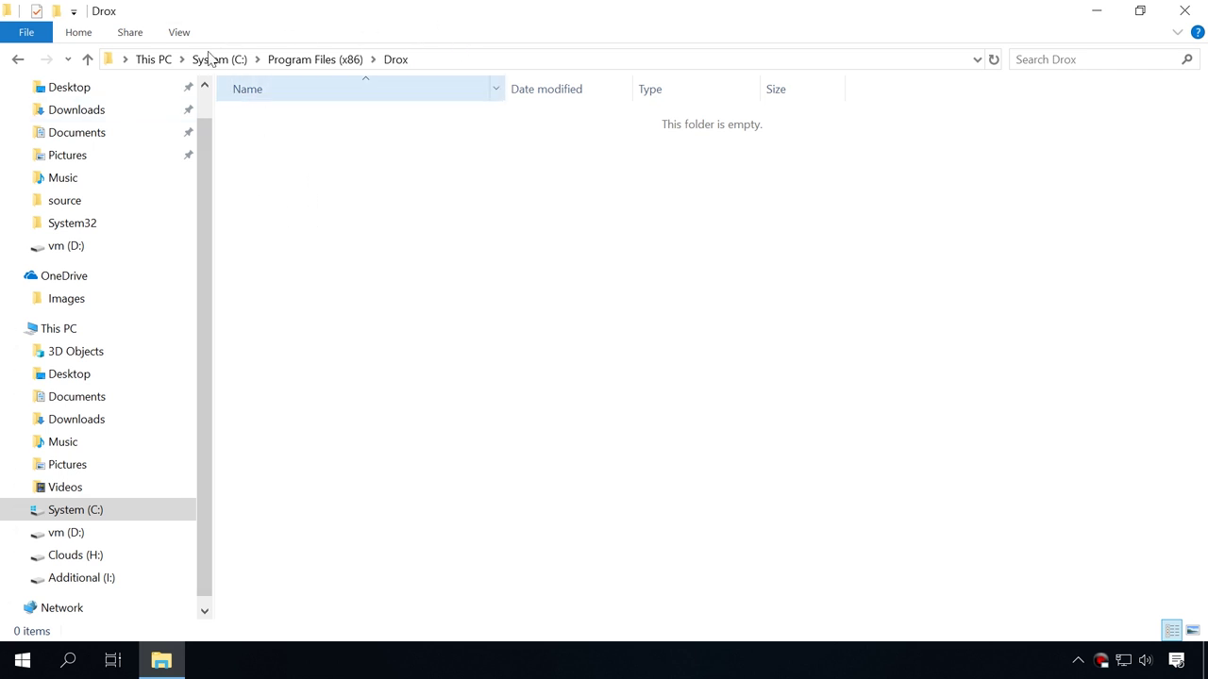
Bring up the Drox folder's View settings to find the Hidden items option.
left_click(181, 33)
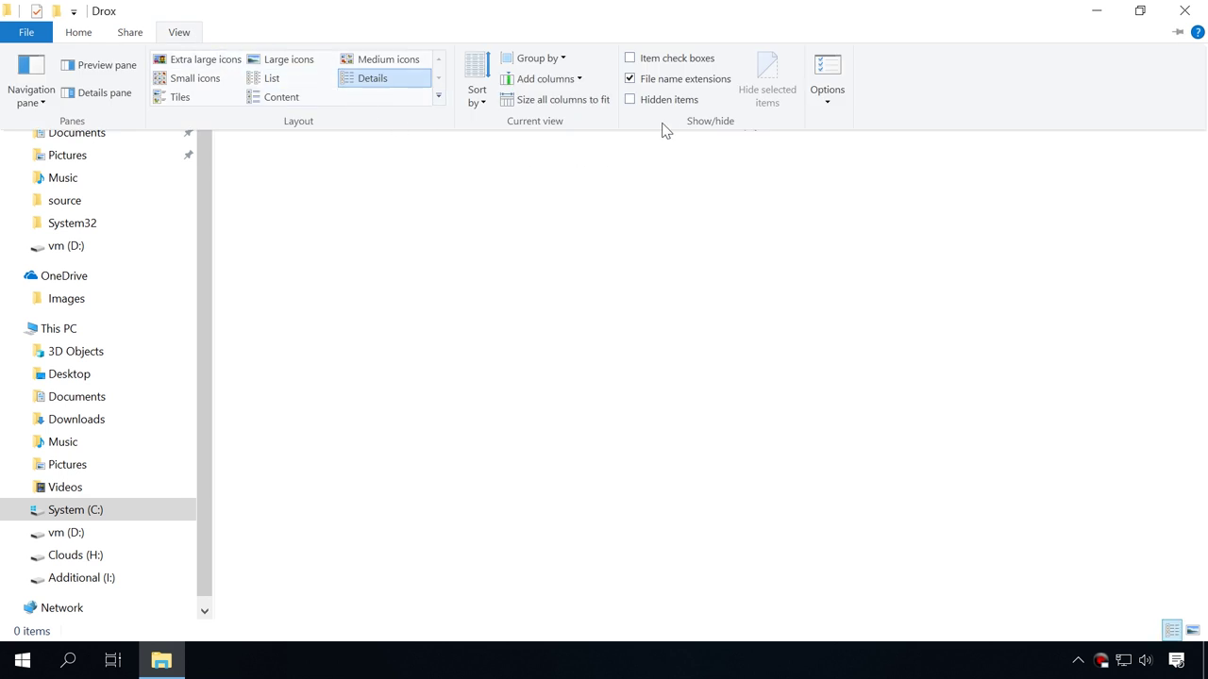
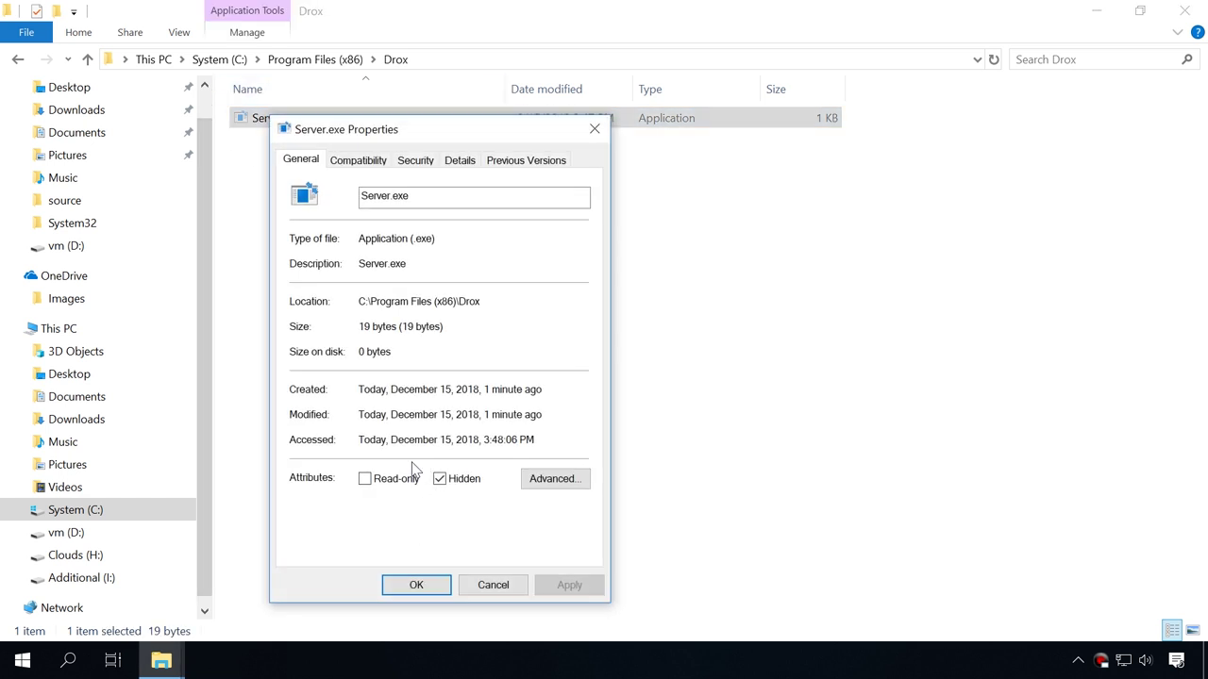
Close the Server.exe Properties dialog without changes and bring up Server.exe's context menu.
left_click(493, 585)
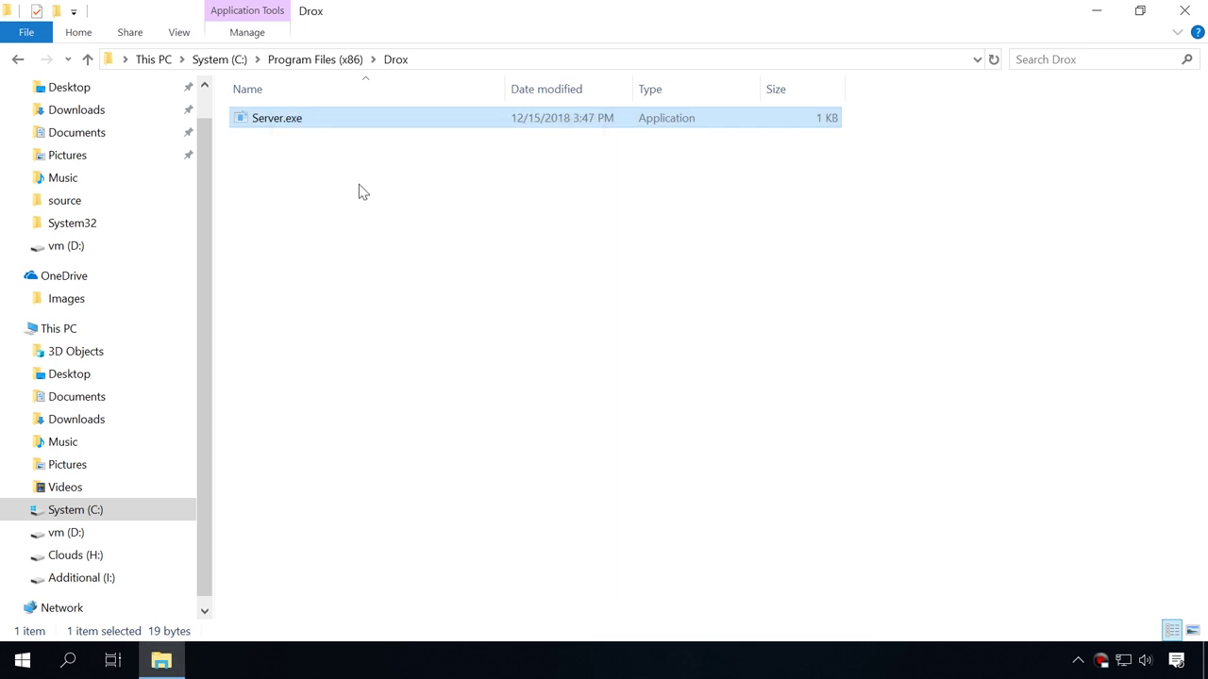
right_click(331, 116)
Delete Server.exe, then start a quick scan on the Virus & threat protection page.
left_click(382, 498)
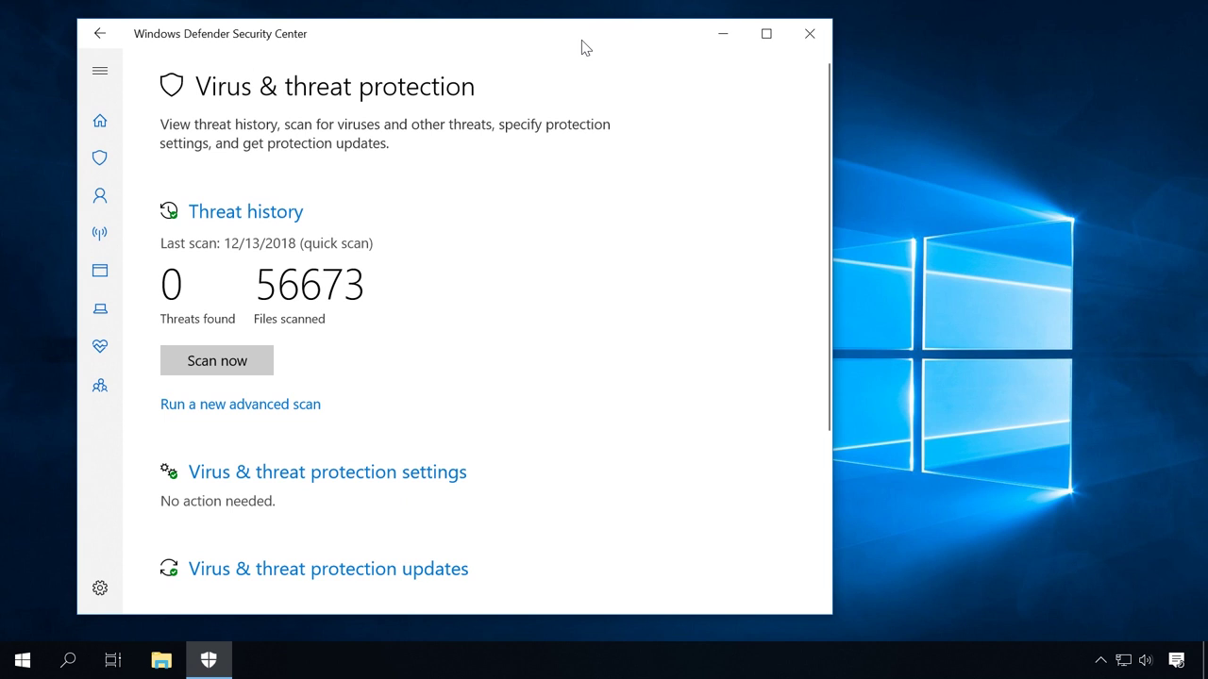
left_click(230, 367)
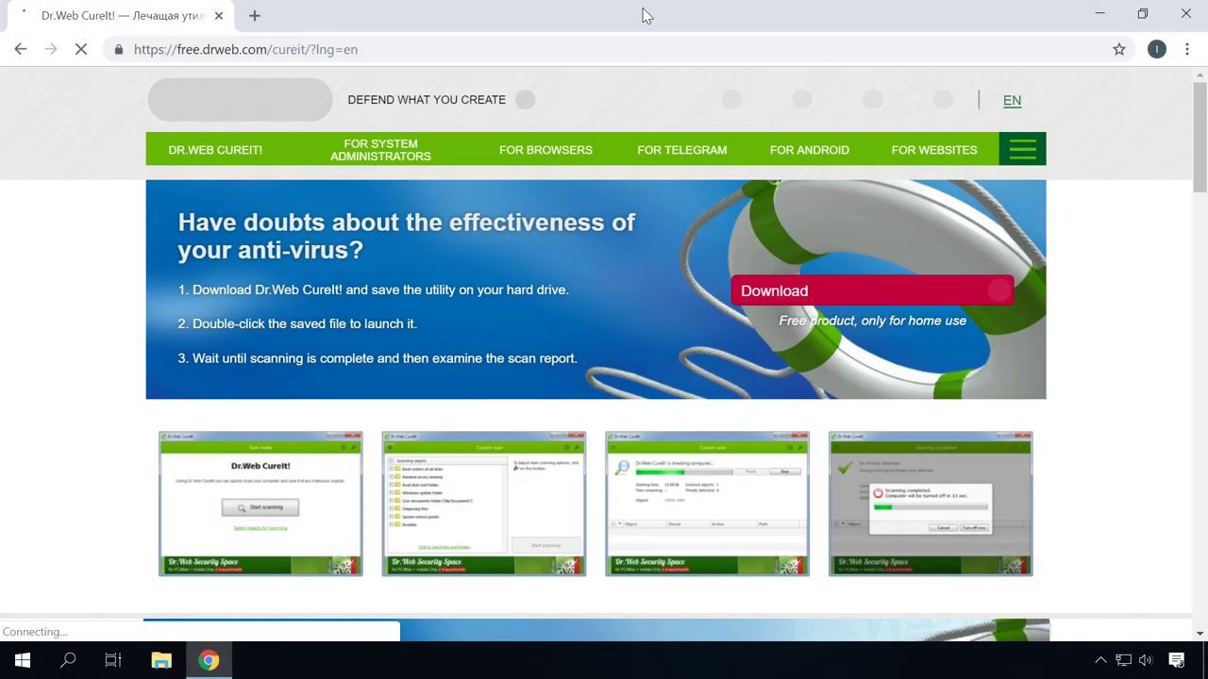
Go to the Dr.Web CureIt! 'Download free for home use' page.
mouse_move(208, 156)
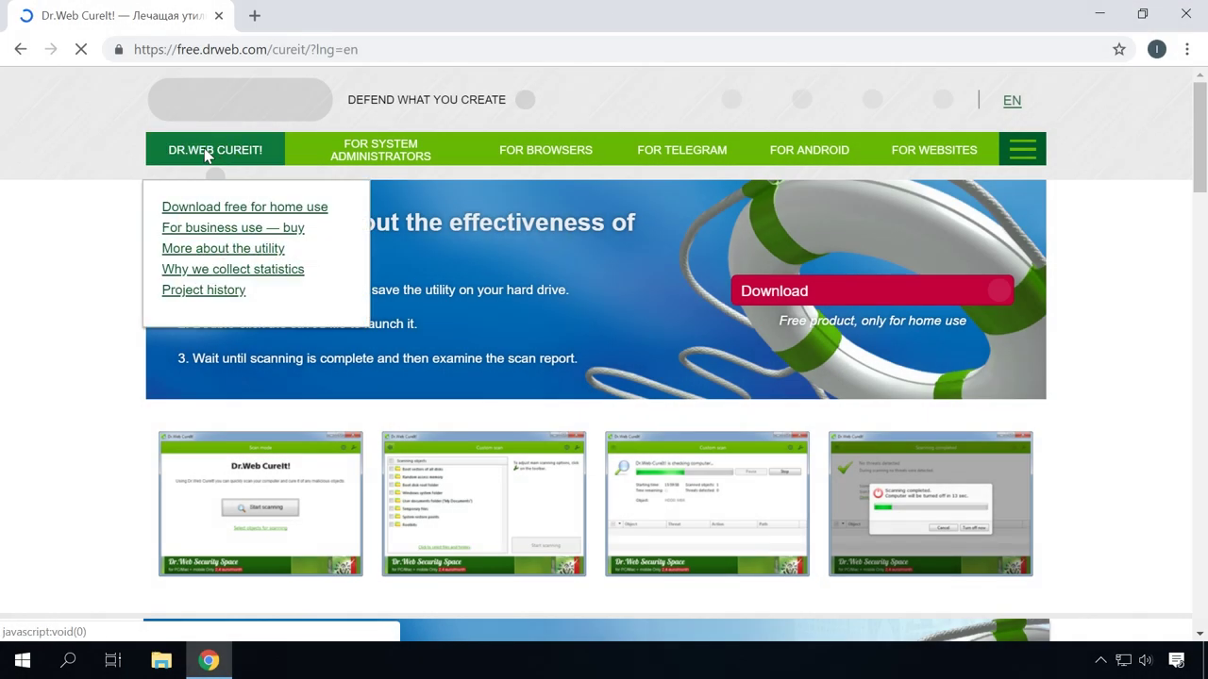
left_click(205, 208)
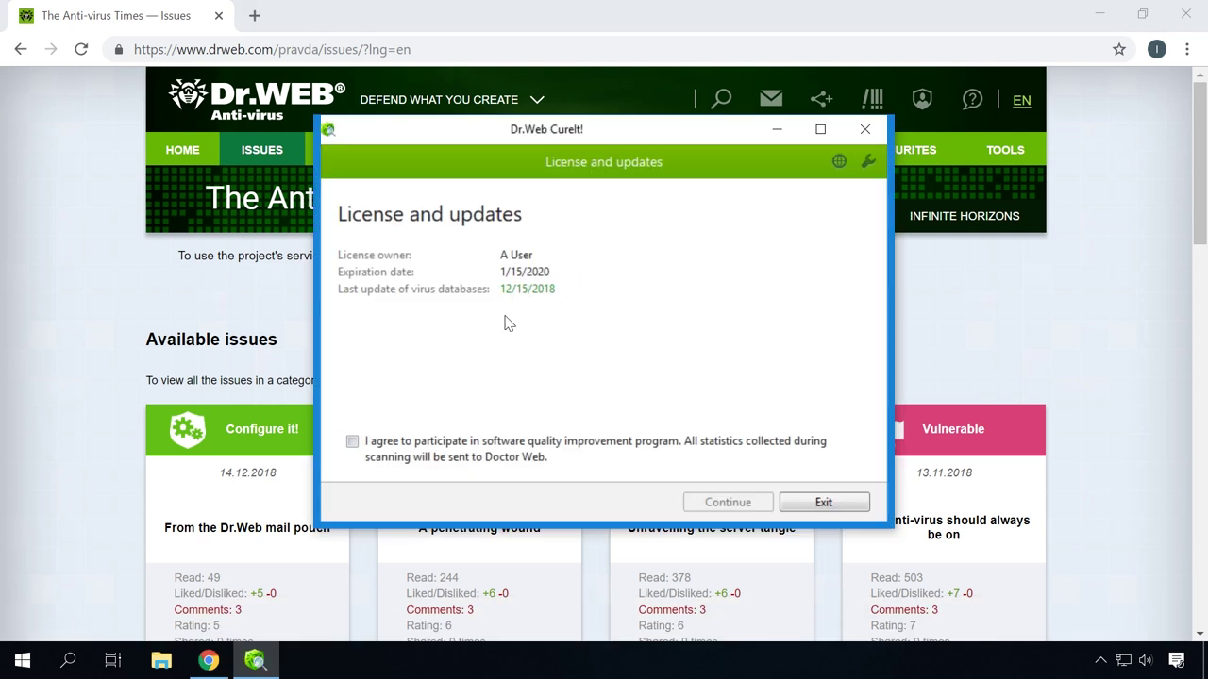
Agree to the software quality improvement program, continue, and start an express scan.
left_click(429, 440)
left_click(739, 510)
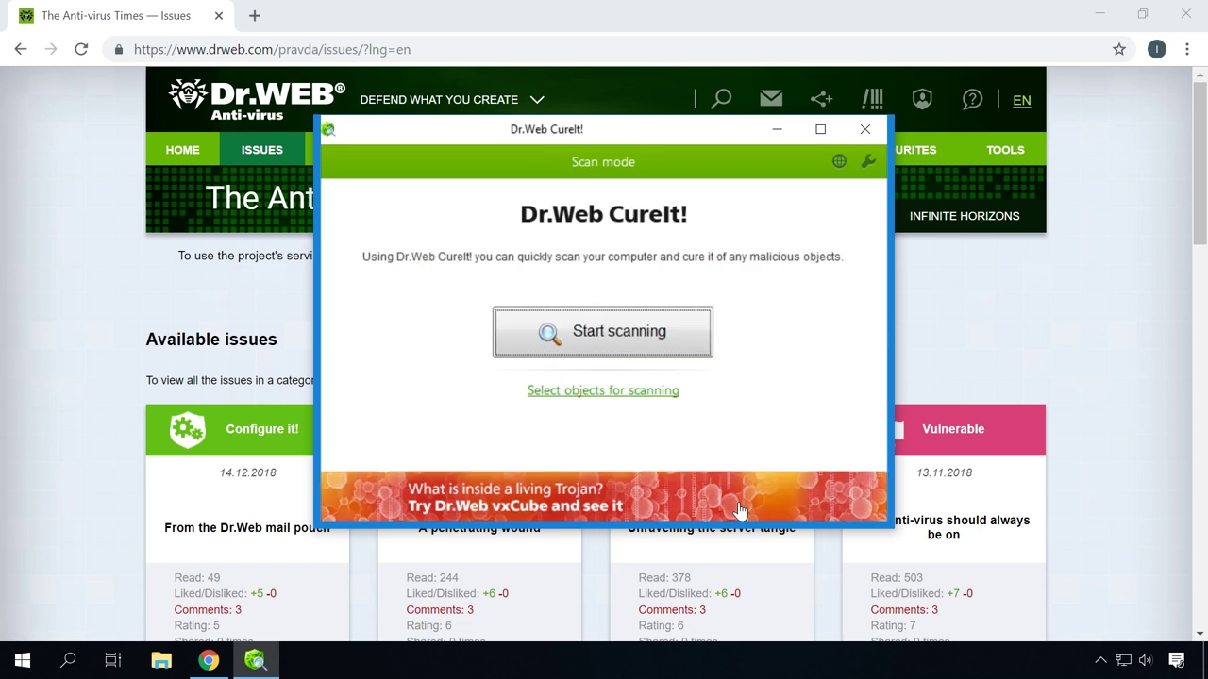
left_click(645, 330)
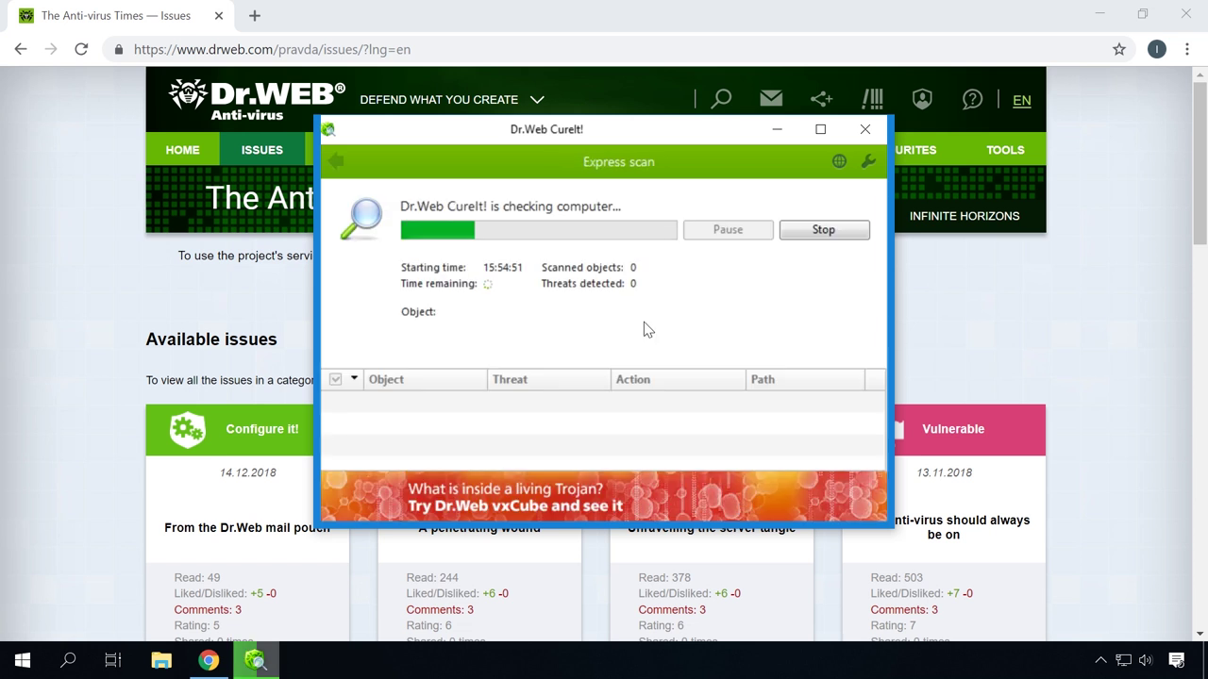